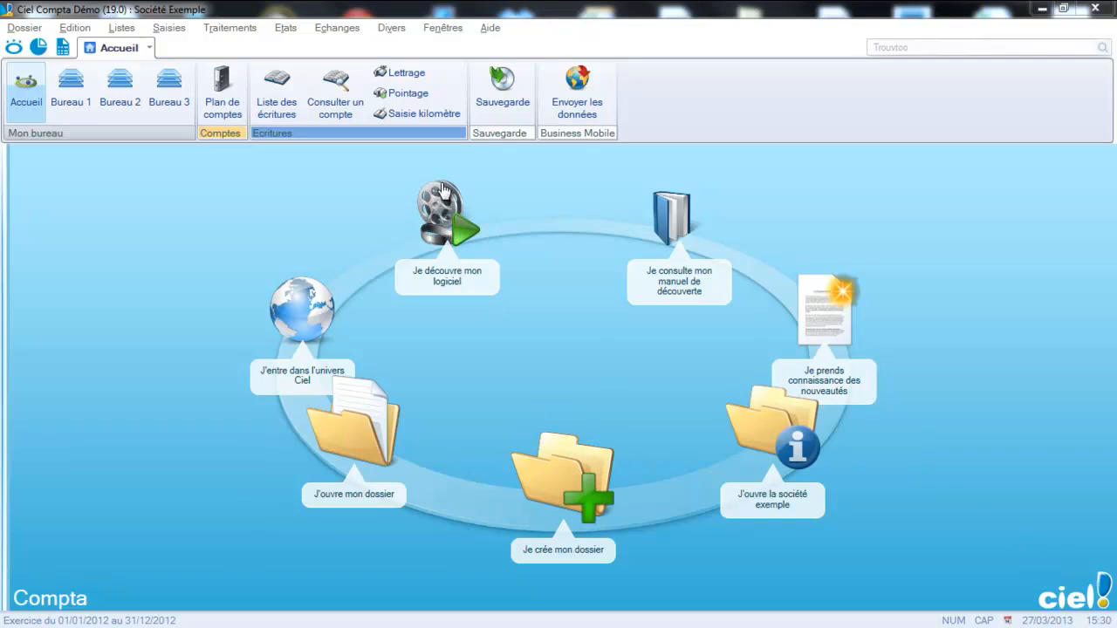
- Open the standard entry form on the entry already being modified and set its line labels to match the account titles
{"action": "left_click", "coordinate": [170, 27]}
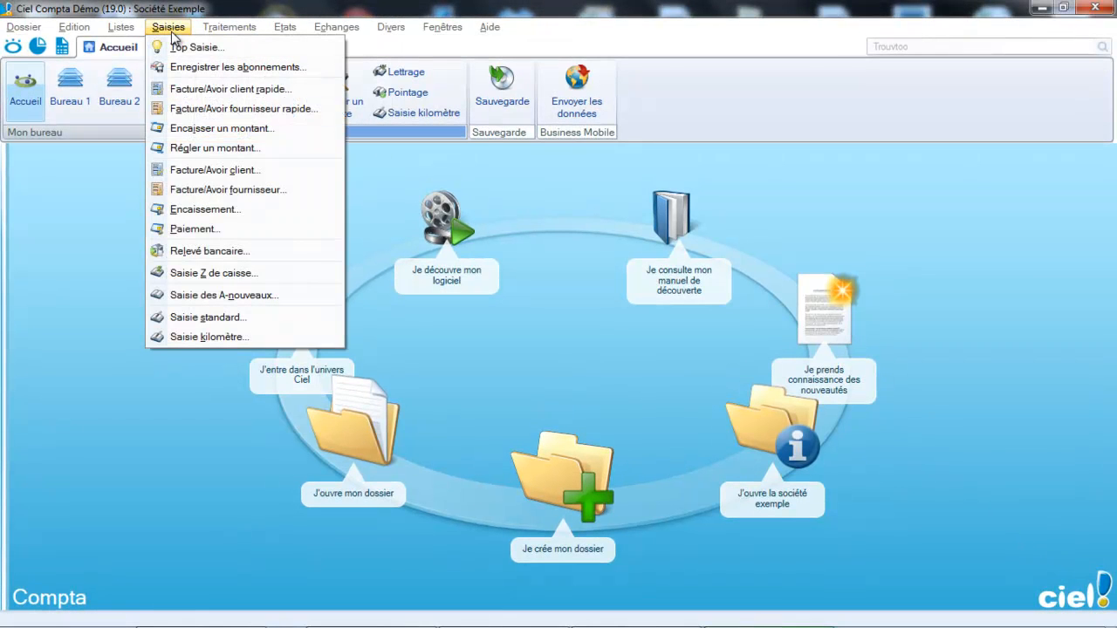
{"action": "left_click", "coordinate": [196, 319]}
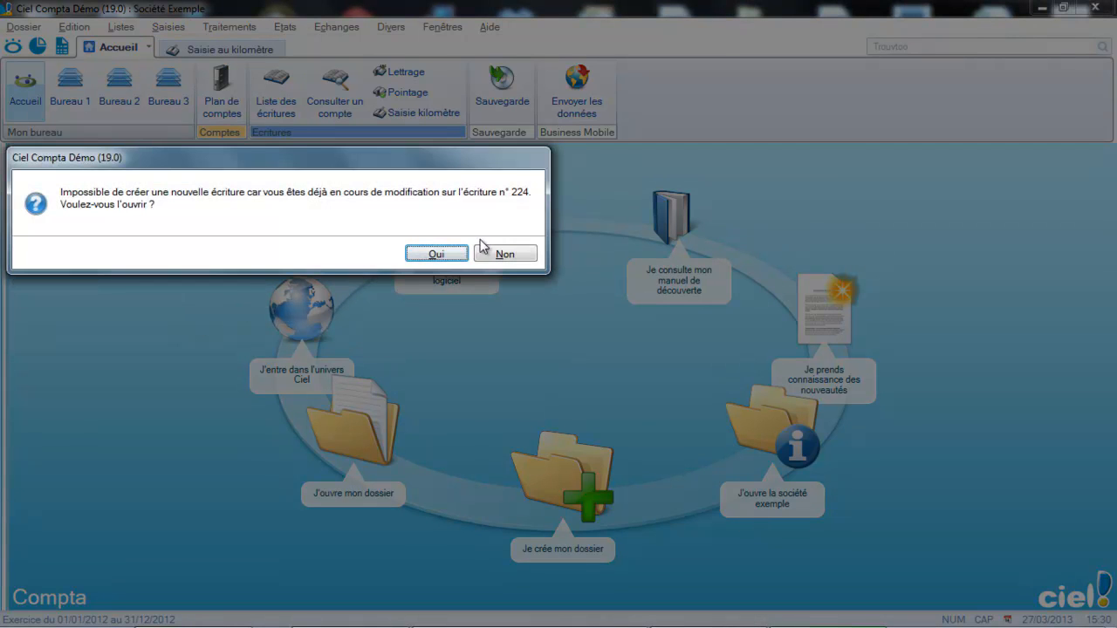
{"action": "left_click", "coordinate": [437, 255]}
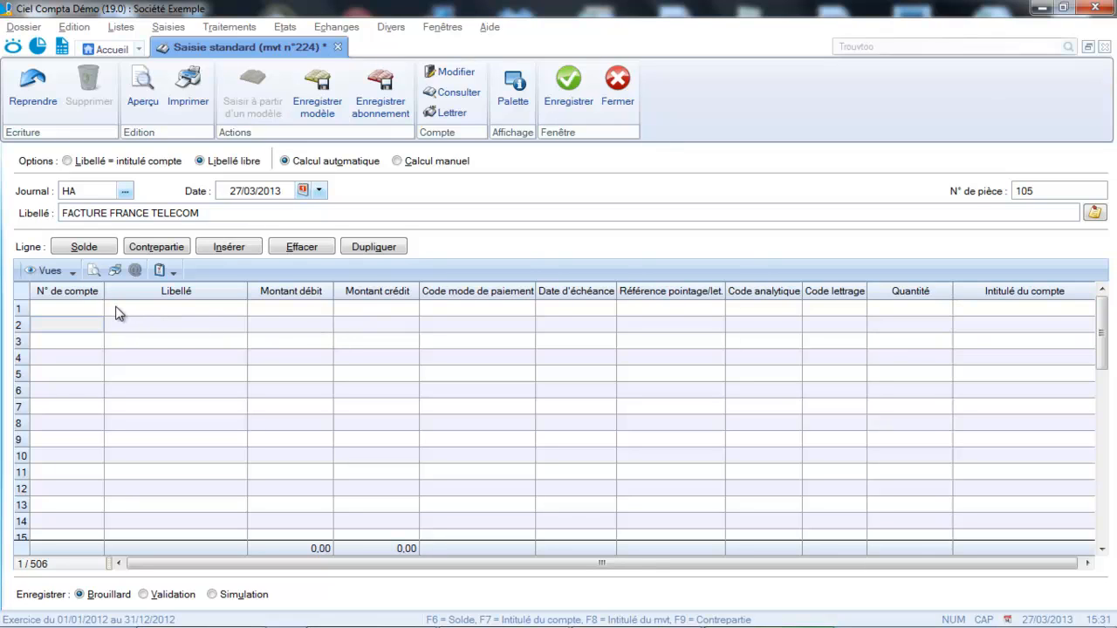
{"action": "left_click", "coordinate": [68, 161]}
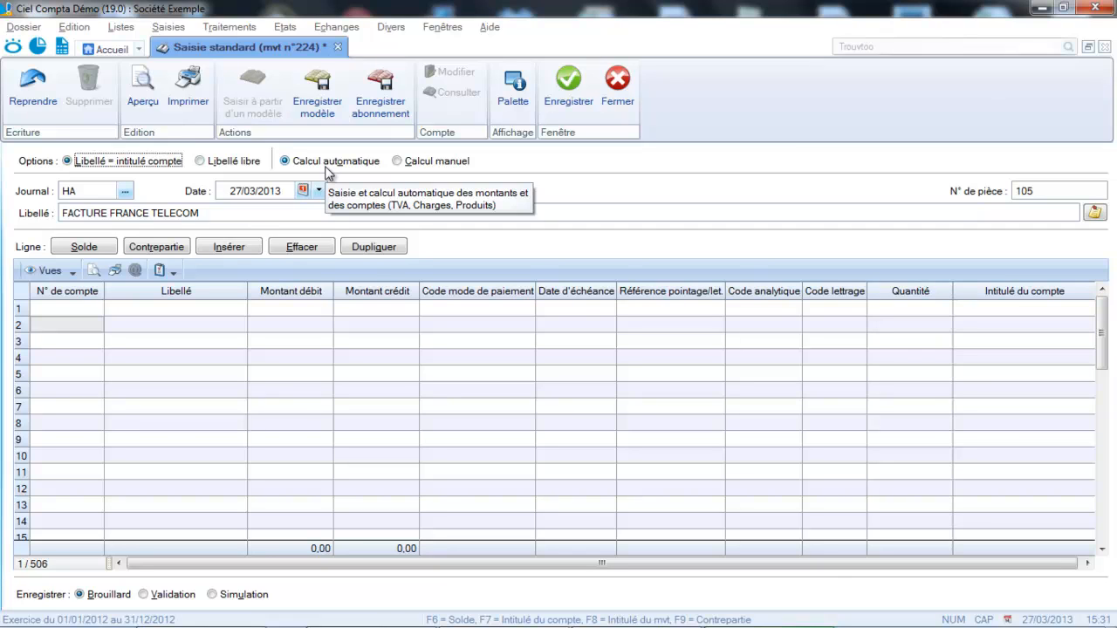
- Select the HA (Achats) journal for the entry and accept its existing date, document number and label
{"action": "left_click", "coordinate": [127, 191]}
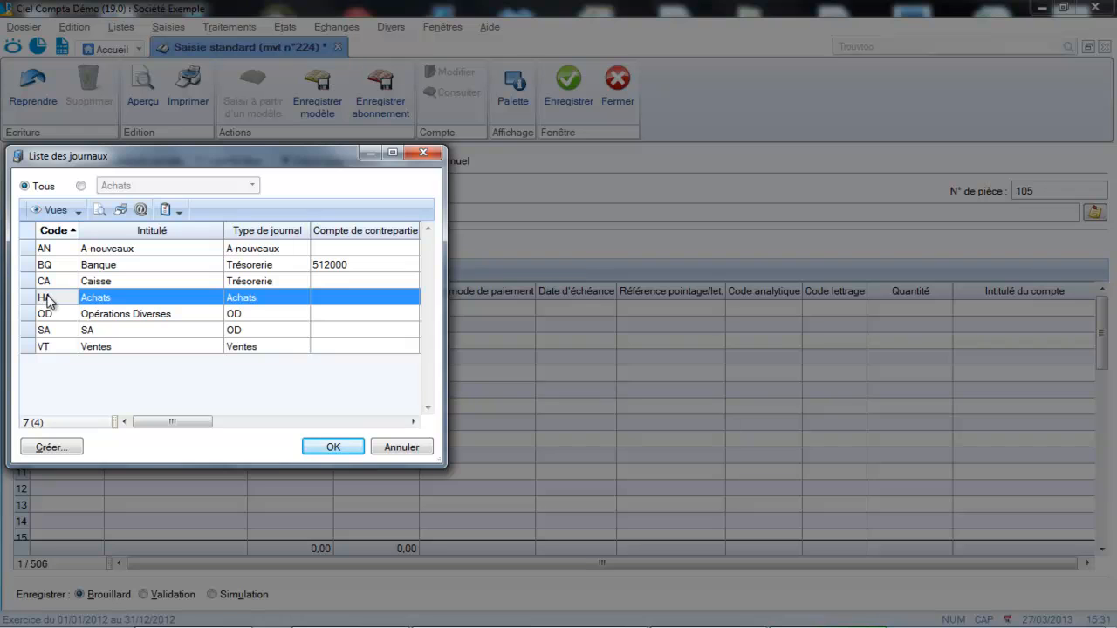
{"action": "left_click", "coordinate": [332, 446]}
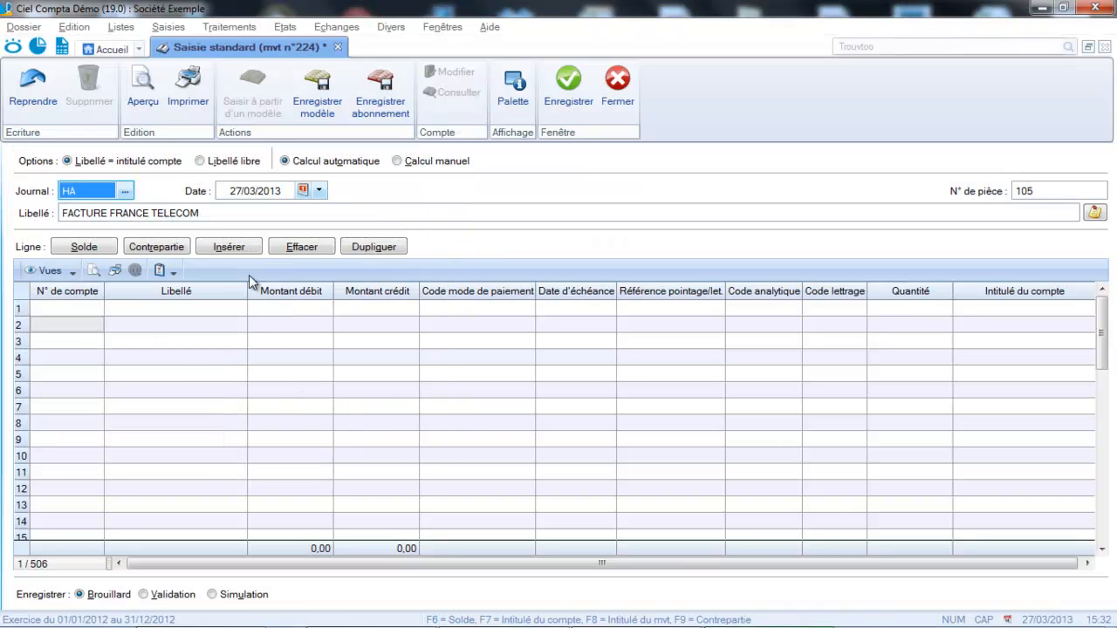
{"action": "key", "text": "Tab"}
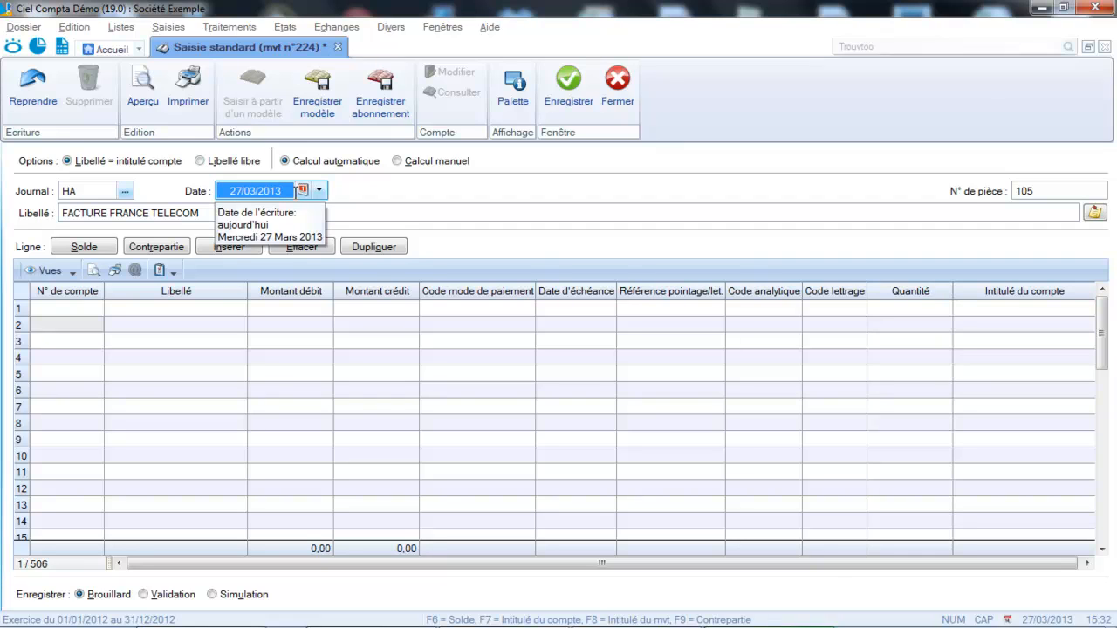
{"action": "key", "text": "Tab"}
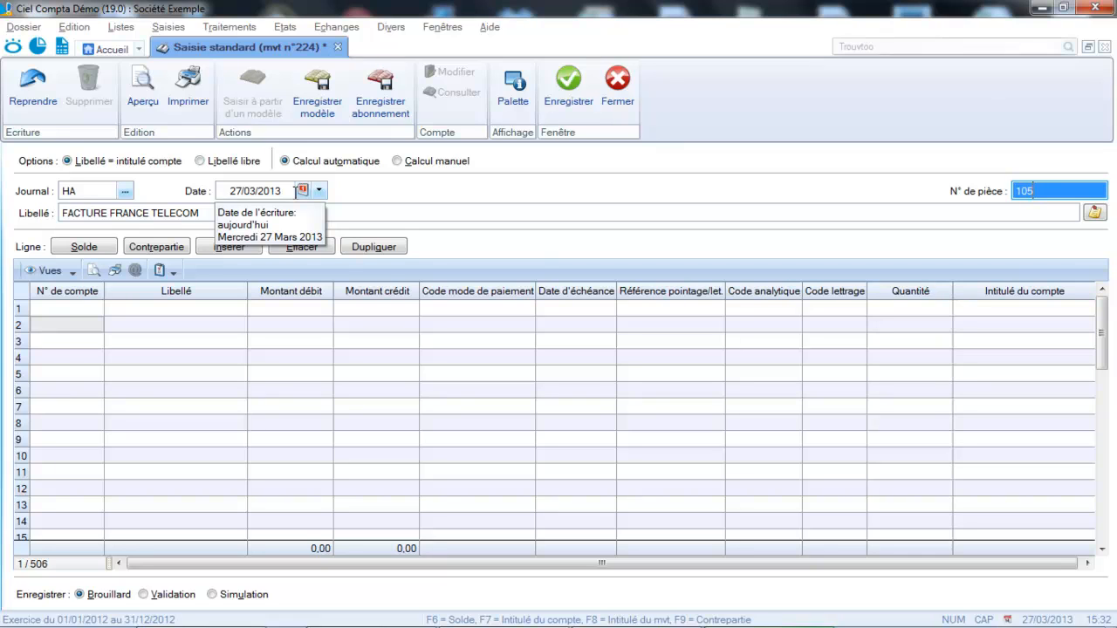
{"action": "key", "text": "Tab"}
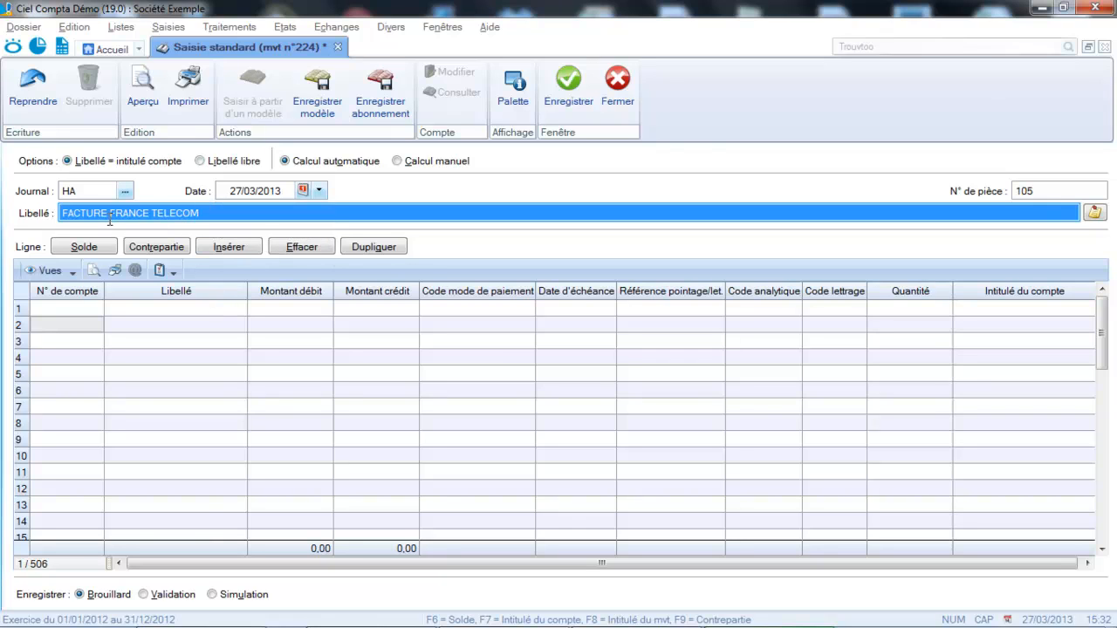
- Enter account 401000 (Fournisseurs divers) on line 1 with a credit amount of 60
{"action": "left_click", "coordinate": [75, 309]}
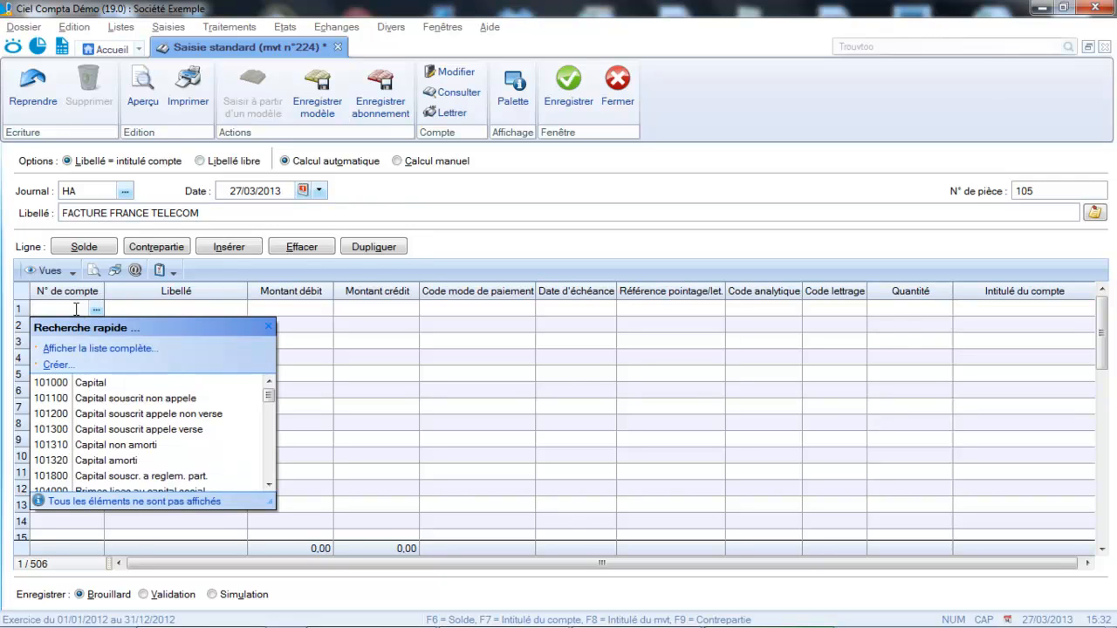
{"action": "type", "text": "401000"}
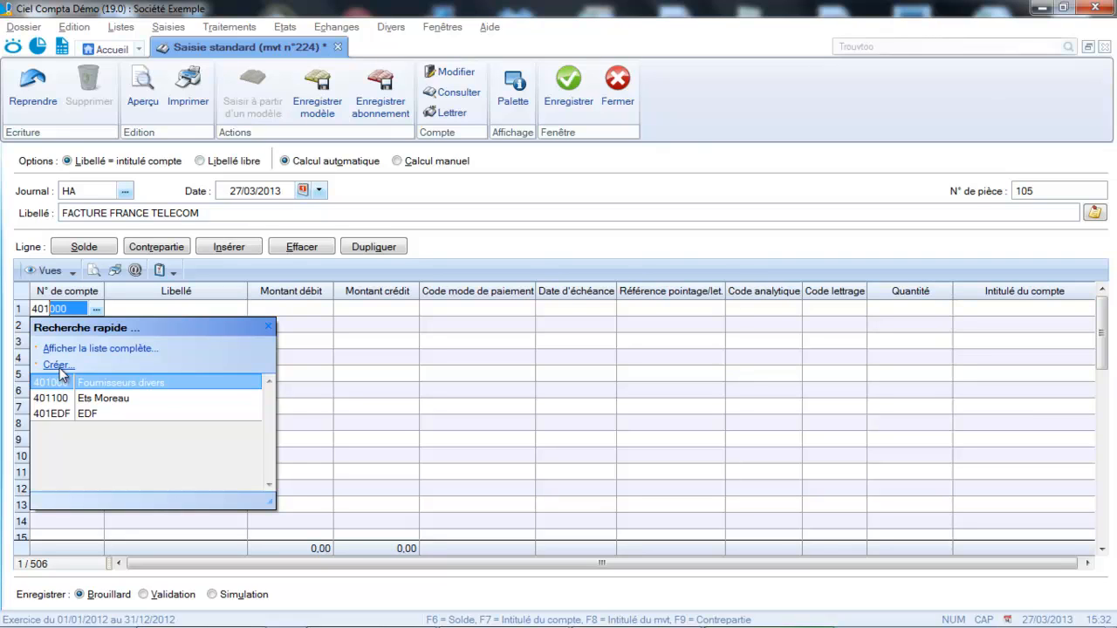
{"action": "left_click", "coordinate": [61, 389]}
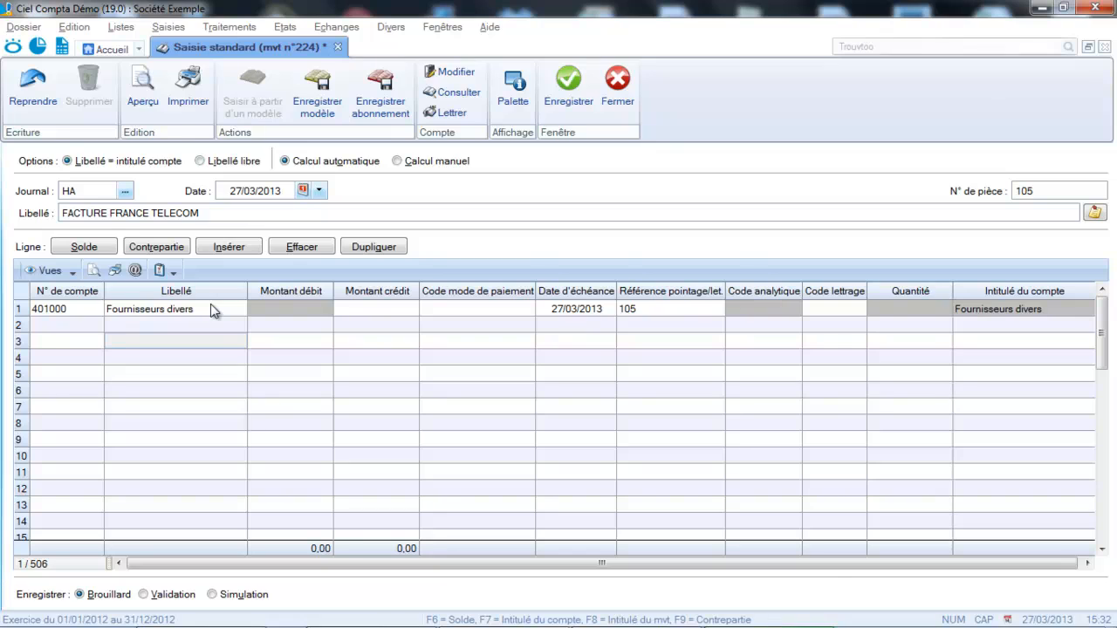
{"action": "left_click", "coordinate": [372, 309]}
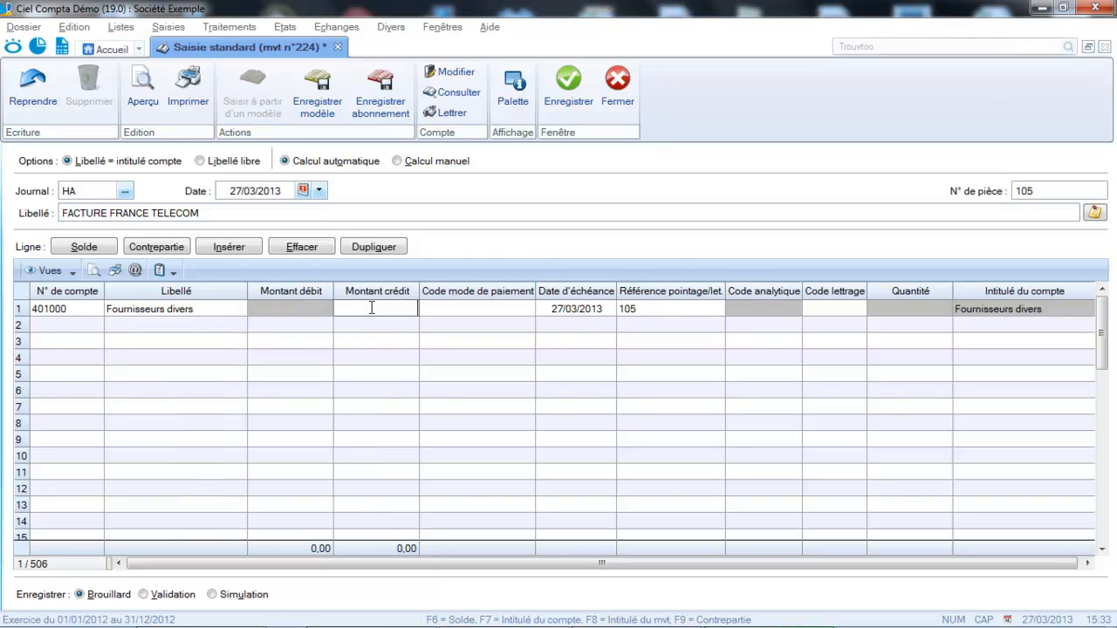
{"action": "type", "text": "60"}
{"action": "key", "text": "Tab"}
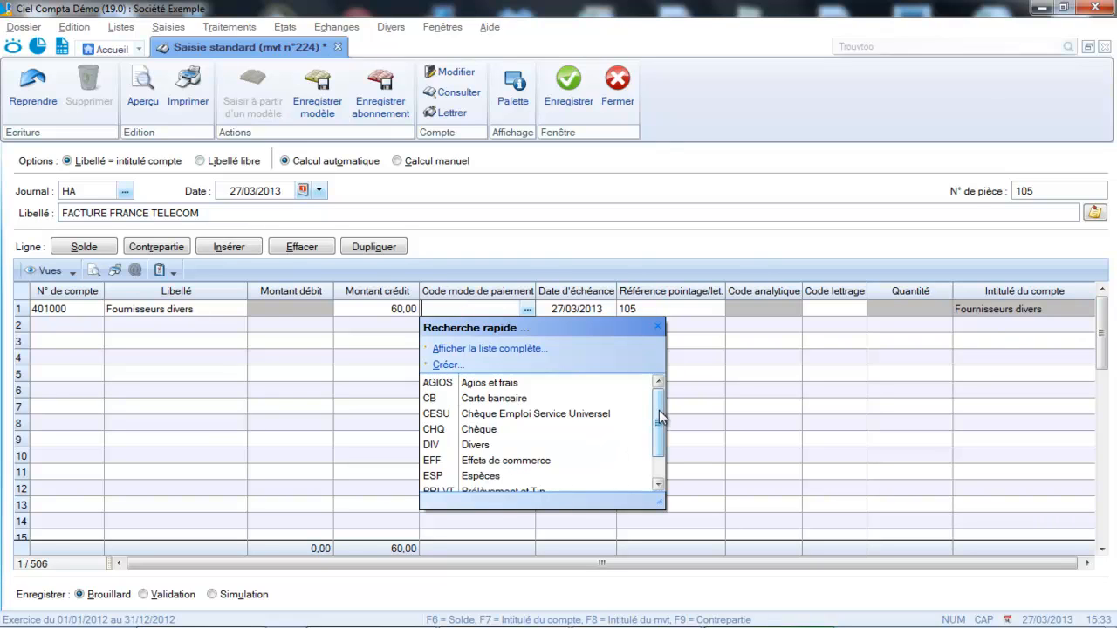
- Set the payment mode of the supplier line to PRLVT and its due date to 10/04/2013
{"action": "scroll", "coordinate": [661, 425], "scroll_direction": "down", "scroll_amount": 1}
{"action": "left_click", "coordinate": [505, 461]}
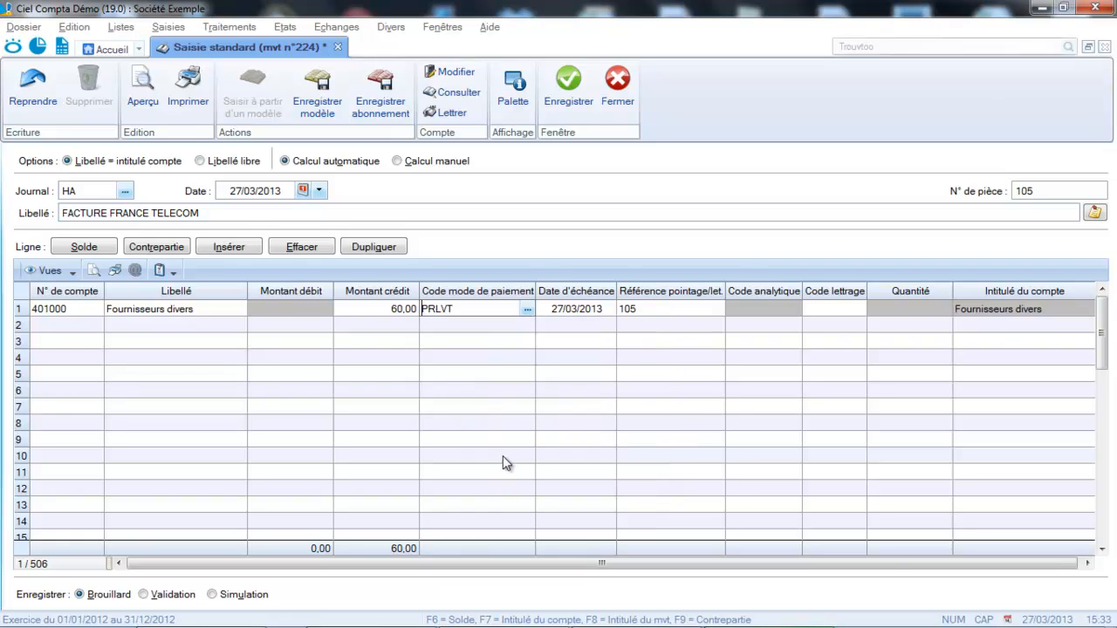
{"action": "left_click", "coordinate": [591, 310]}
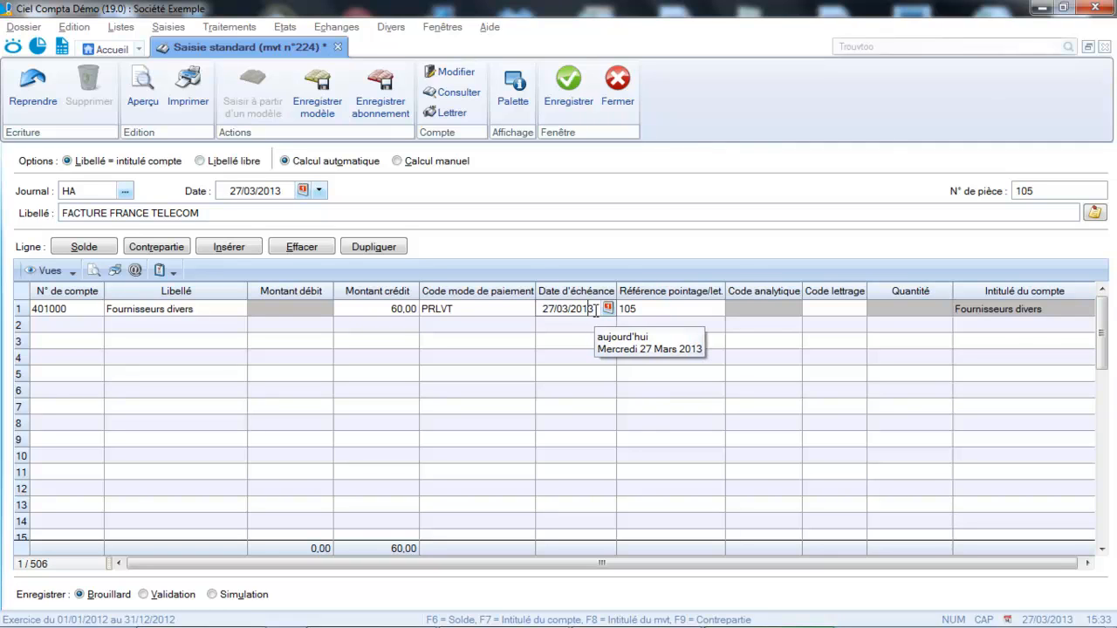
{"action": "left_click", "coordinate": [609, 308]}
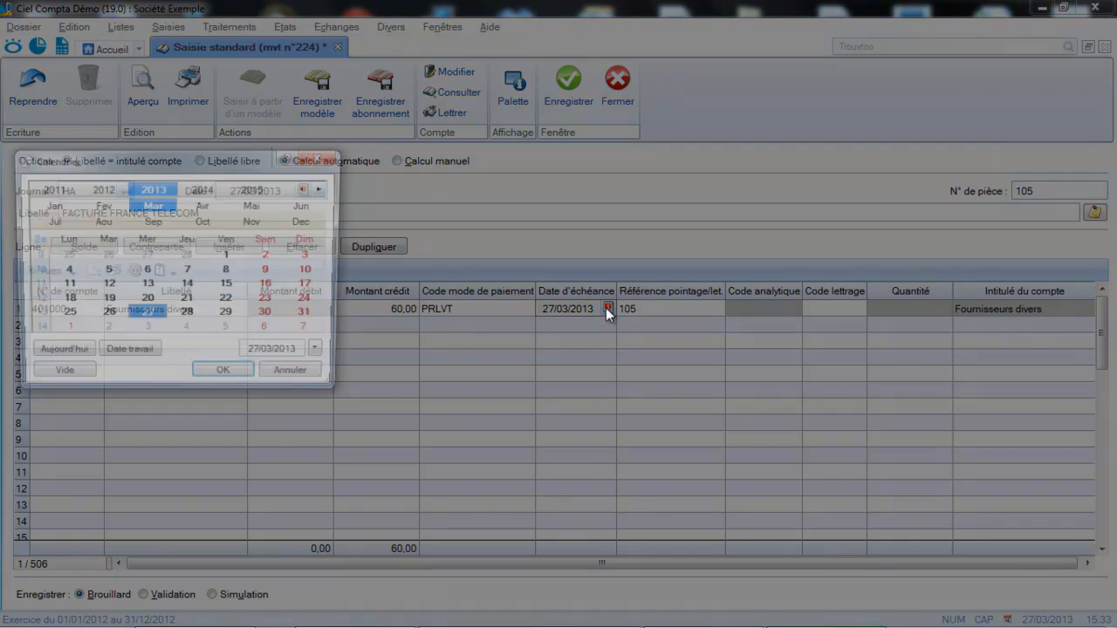
{"action": "left_click", "coordinate": [203, 206]}
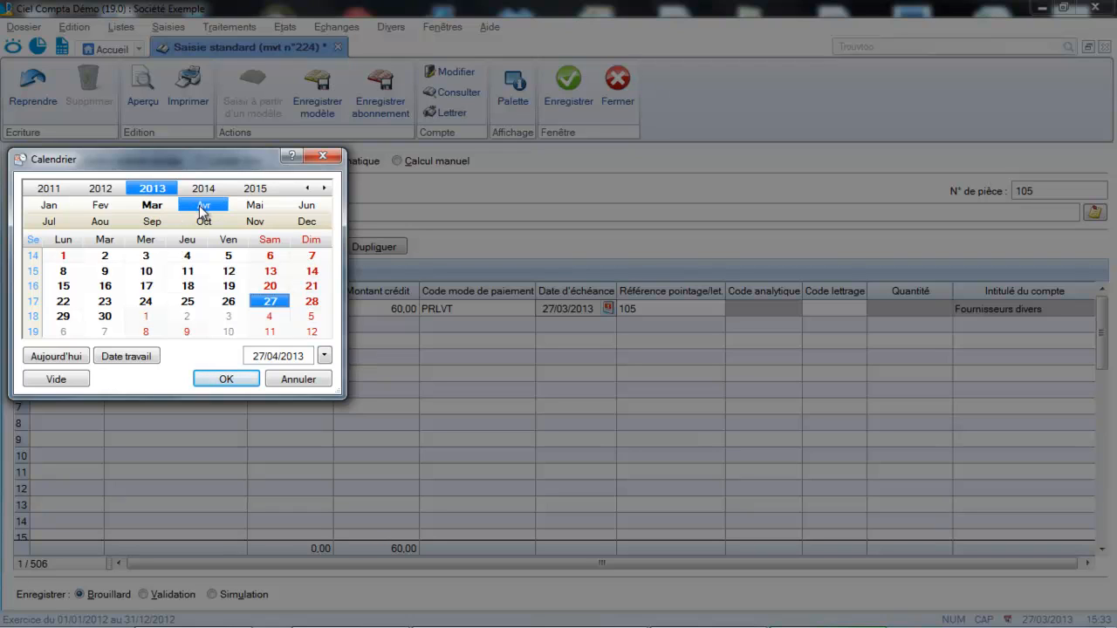
{"action": "left_click", "coordinate": [146, 271]}
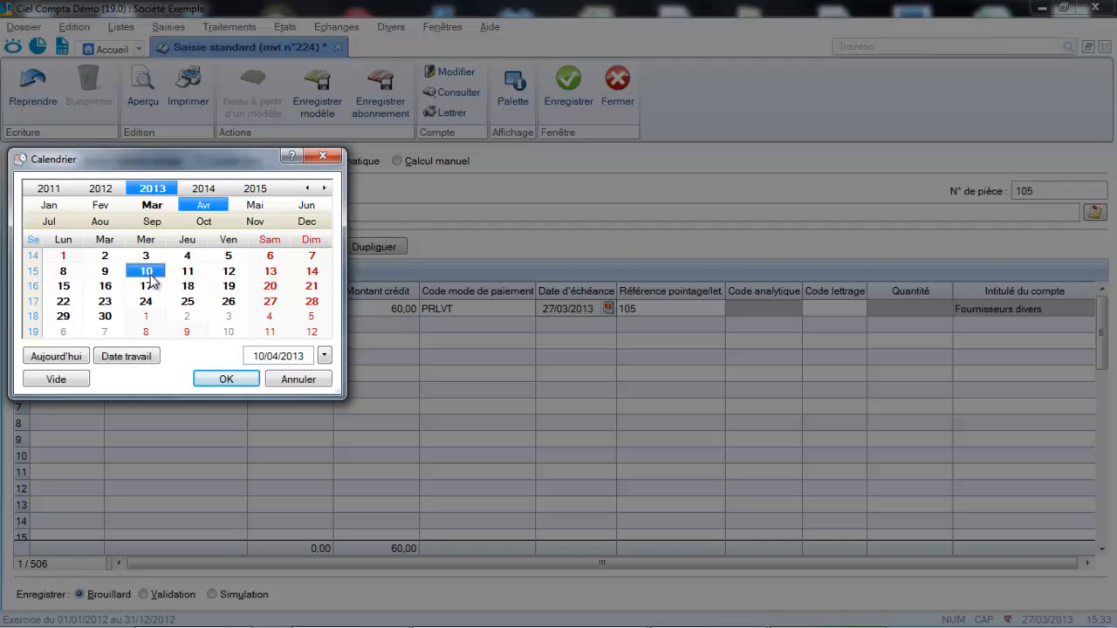
{"action": "left_click", "coordinate": [226, 381]}
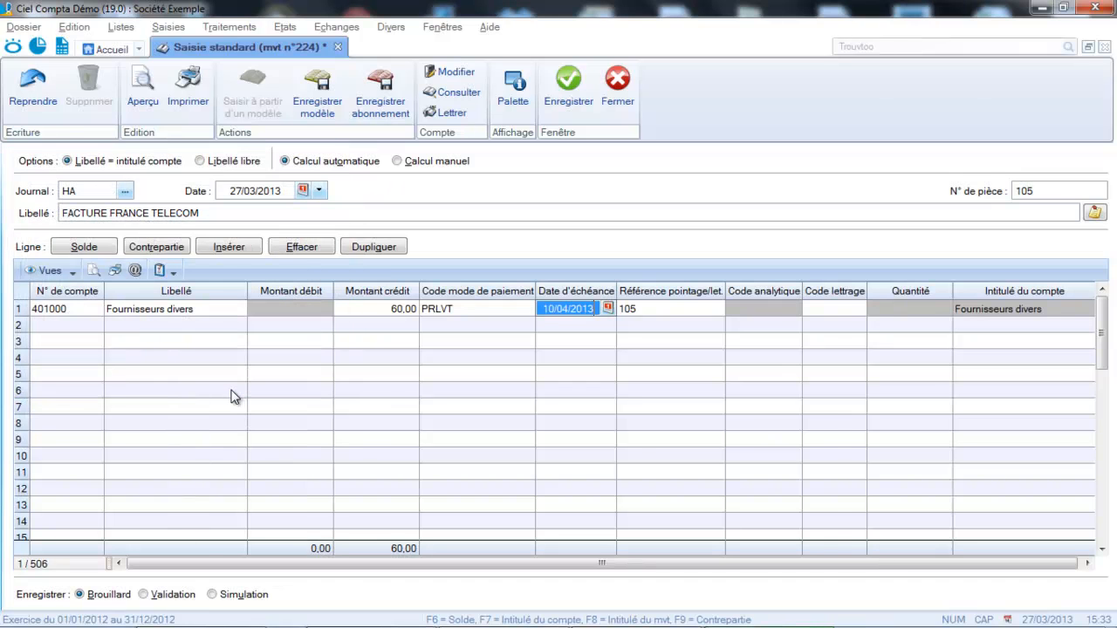
- Enter the 19.6 % deductible VAT account 445664 on line 2
{"action": "left_click", "coordinate": [65, 326]}
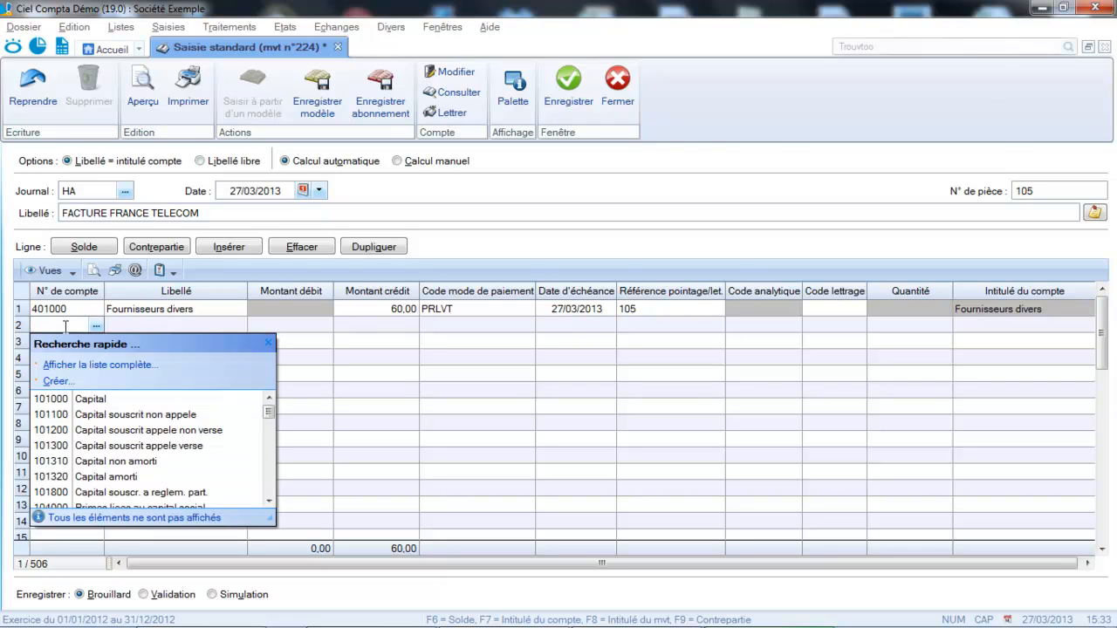
{"action": "type", "text": "445661"}
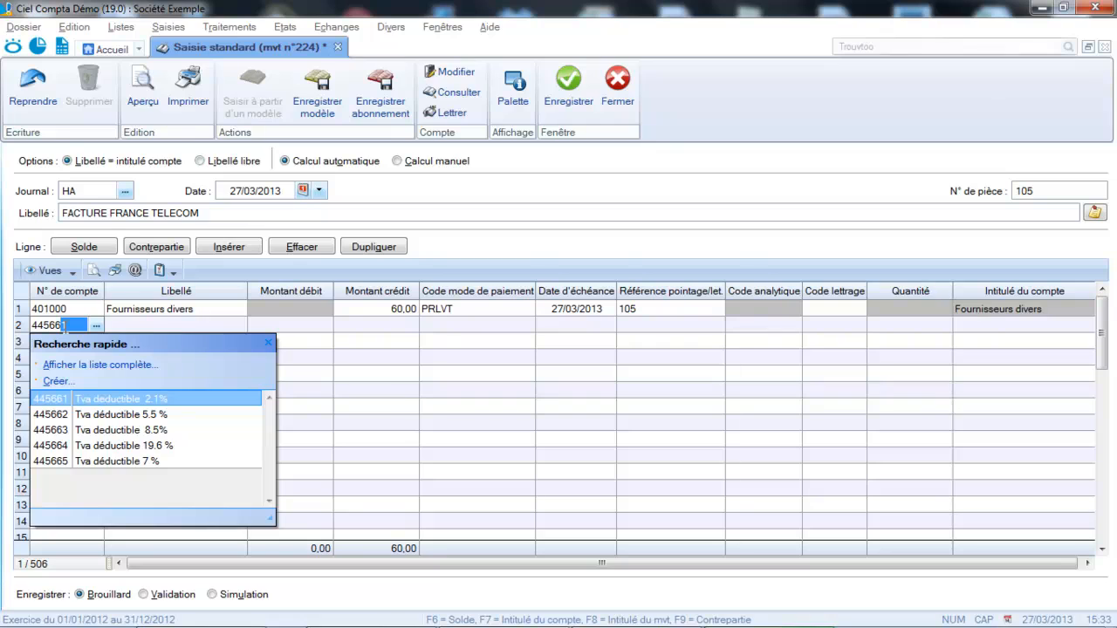
{"action": "left_click", "coordinate": [56, 447]}
{"action": "left_click", "coordinate": [163, 400]}
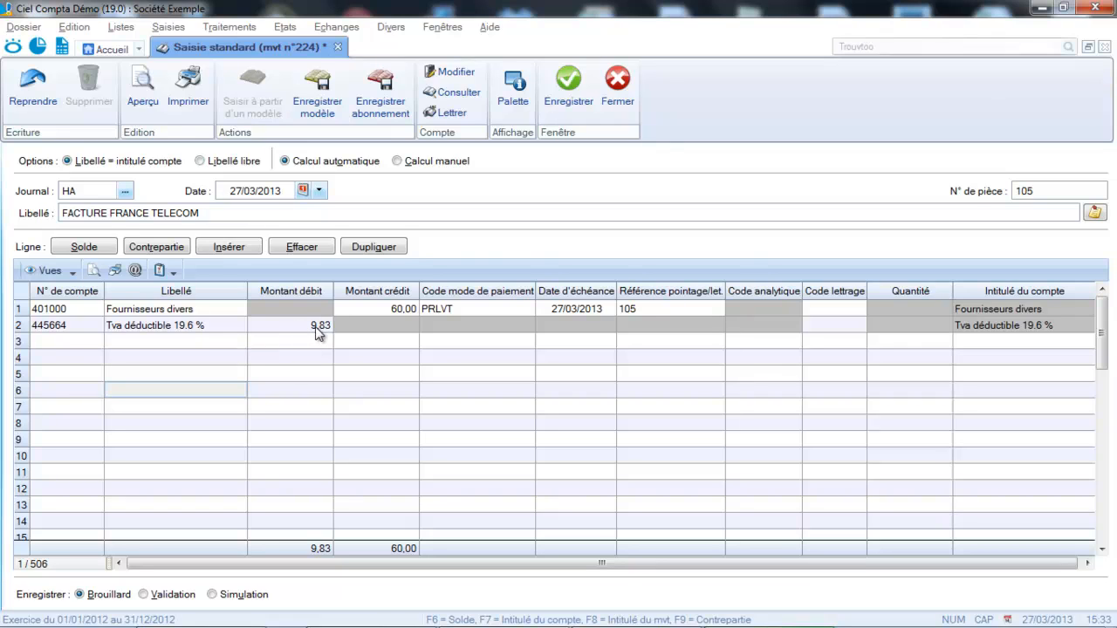
- Enter account 626000 (Frais postaux et de télécomm.) on line 3 and balance the entry with its debit amount
{"action": "left_click", "coordinate": [82, 340]}
{"action": "type", "text": "626000"}
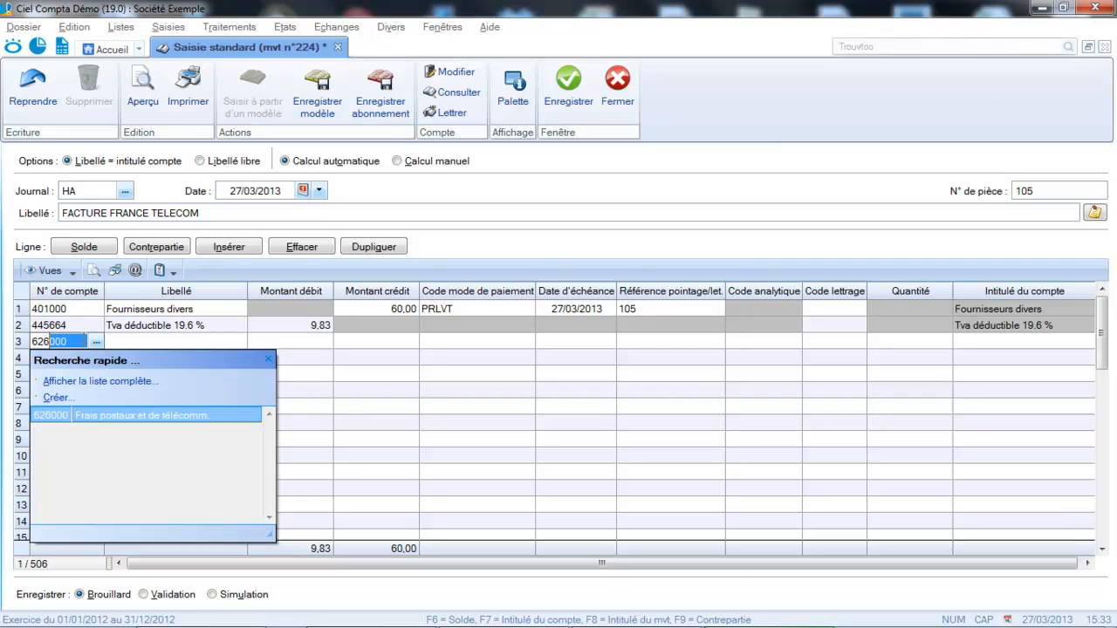
{"action": "left_click", "coordinate": [99, 421]}
{"action": "key", "text": "Tab"}
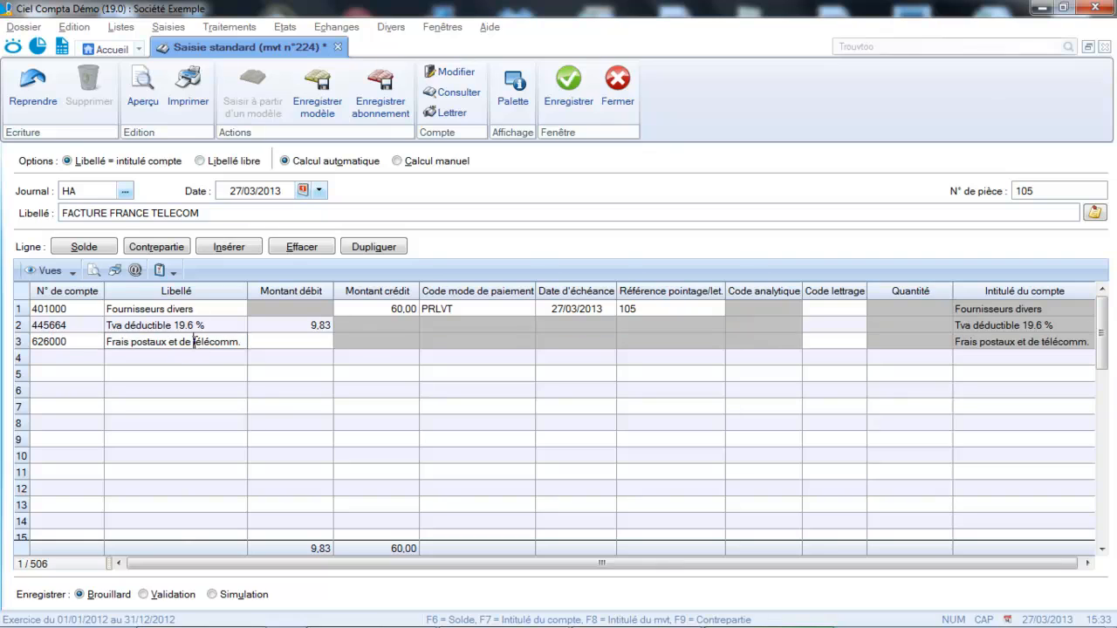
{"action": "left_click", "coordinate": [286, 342]}
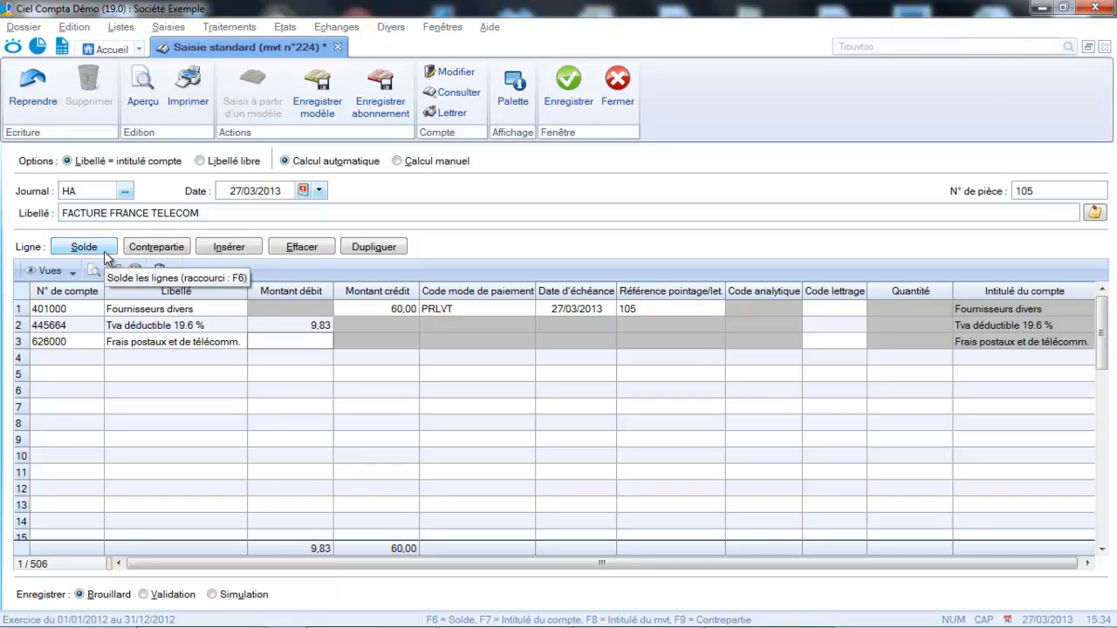
{"action": "key", "text": "F6"}
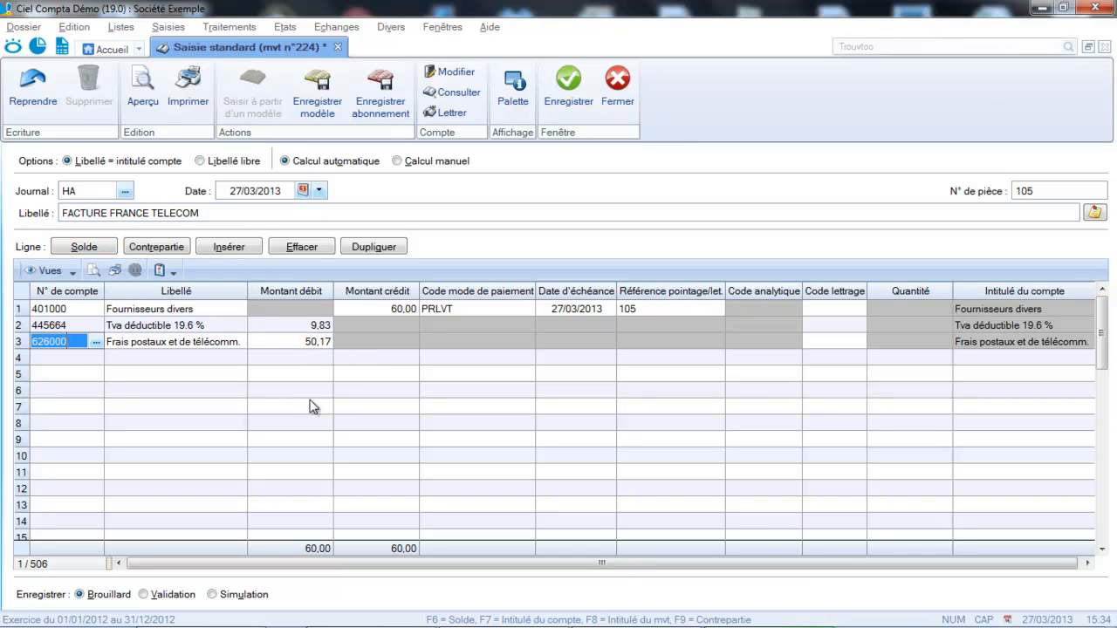
- Insert a blank line above the 626000 line and erase it again
{"action": "left_click", "coordinate": [235, 249]}
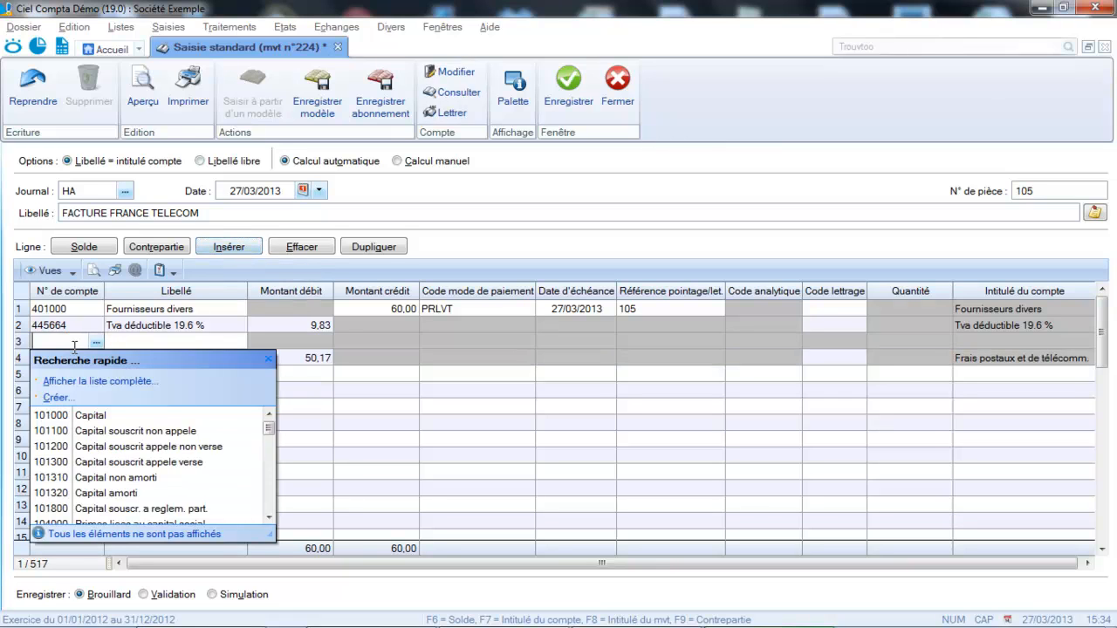
{"action": "left_click", "coordinate": [307, 247]}
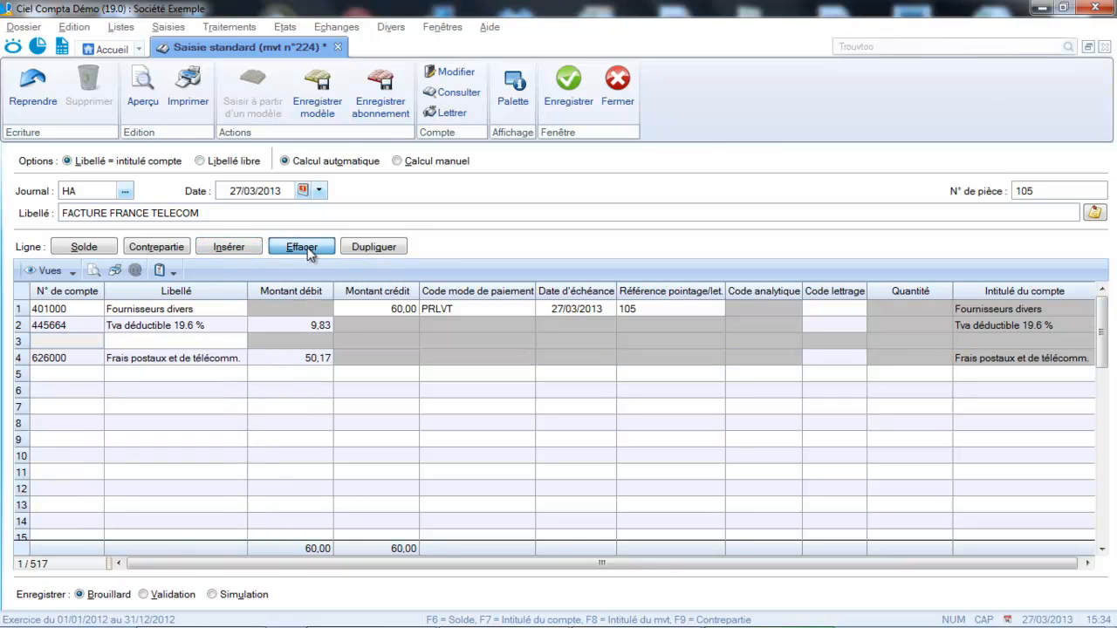
{"action": "left_click", "coordinate": [238, 254]}
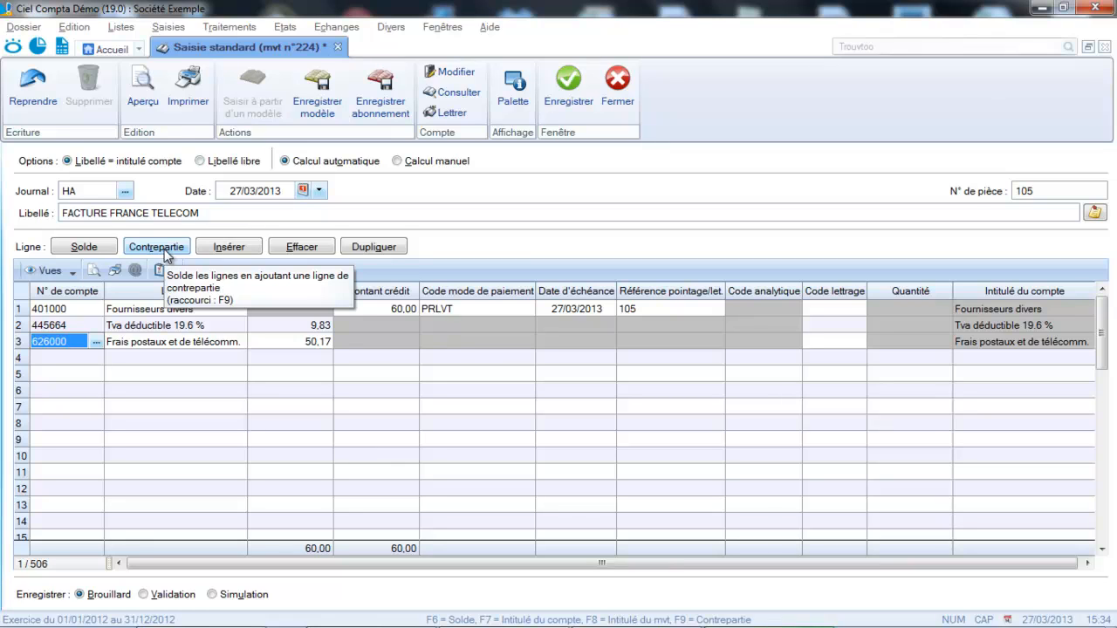
- Save the entry and reopen the France Telecom invoice entry from the list of accounting entries
{"action": "left_click", "coordinate": [566, 88]}
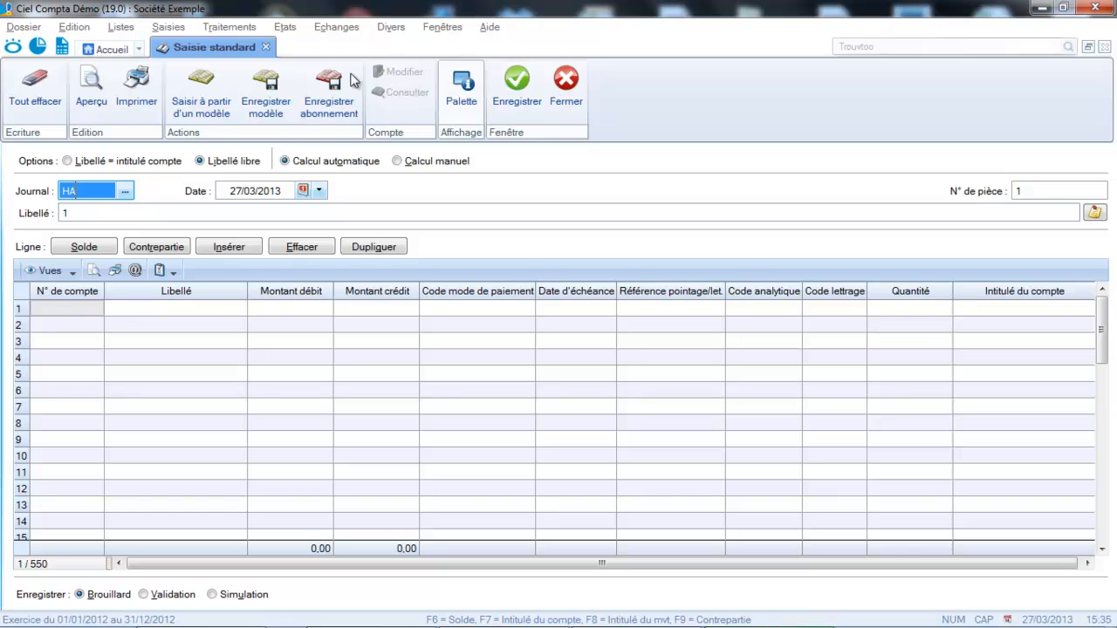
{"action": "left_click", "coordinate": [123, 29]}
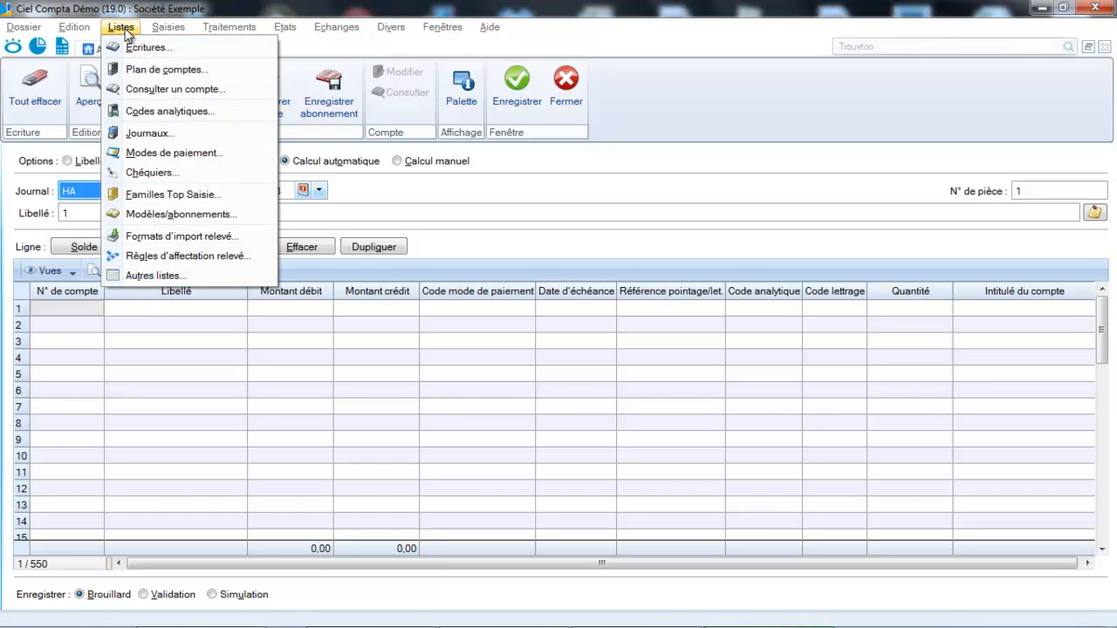
{"action": "left_click", "coordinate": [132, 47]}
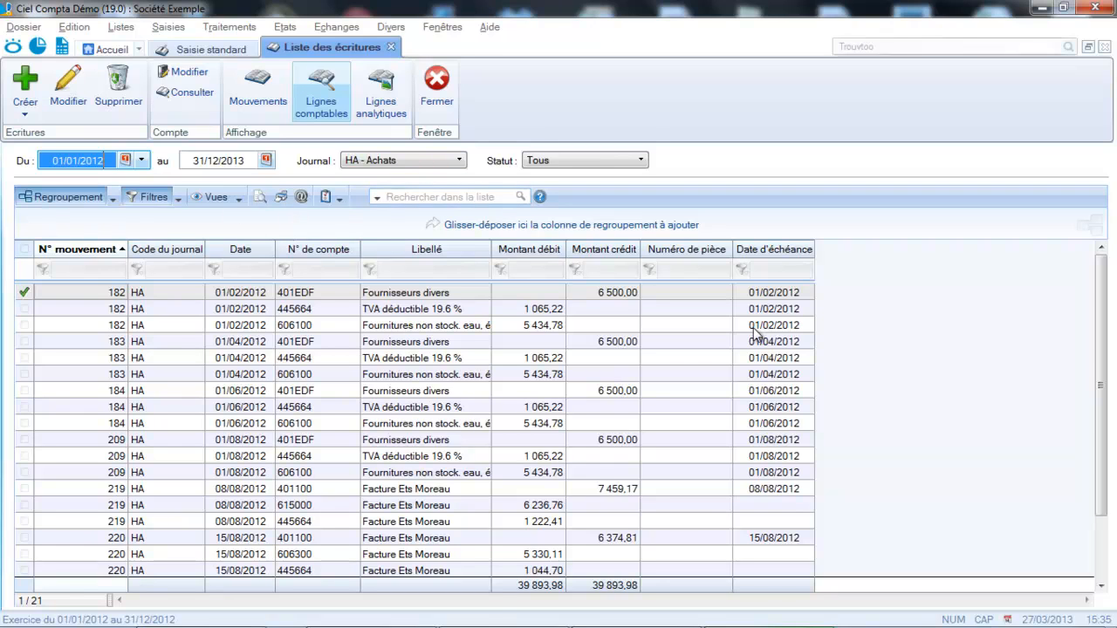
{"action": "left_click_drag", "start_coordinate": [1110, 351], "coordinate": [1105, 481]}
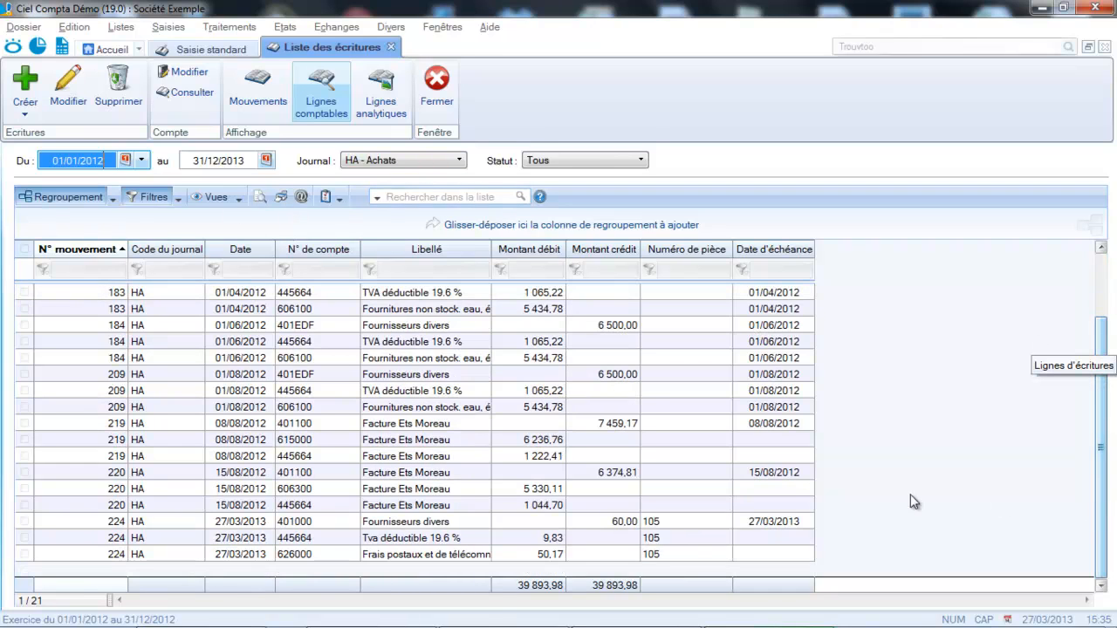
{"action": "double_click", "coordinate": [465, 555]}
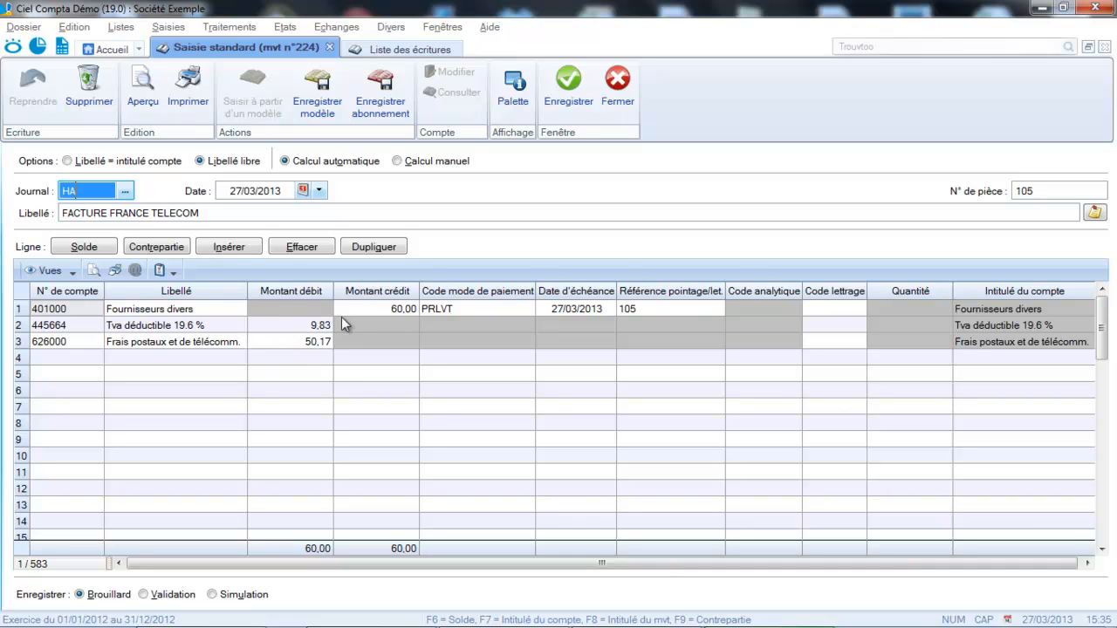
- Save the reopened invoice entry and choose the BQ (Banque) journal for a new standard entry
{"action": "left_click", "coordinate": [568, 92]}
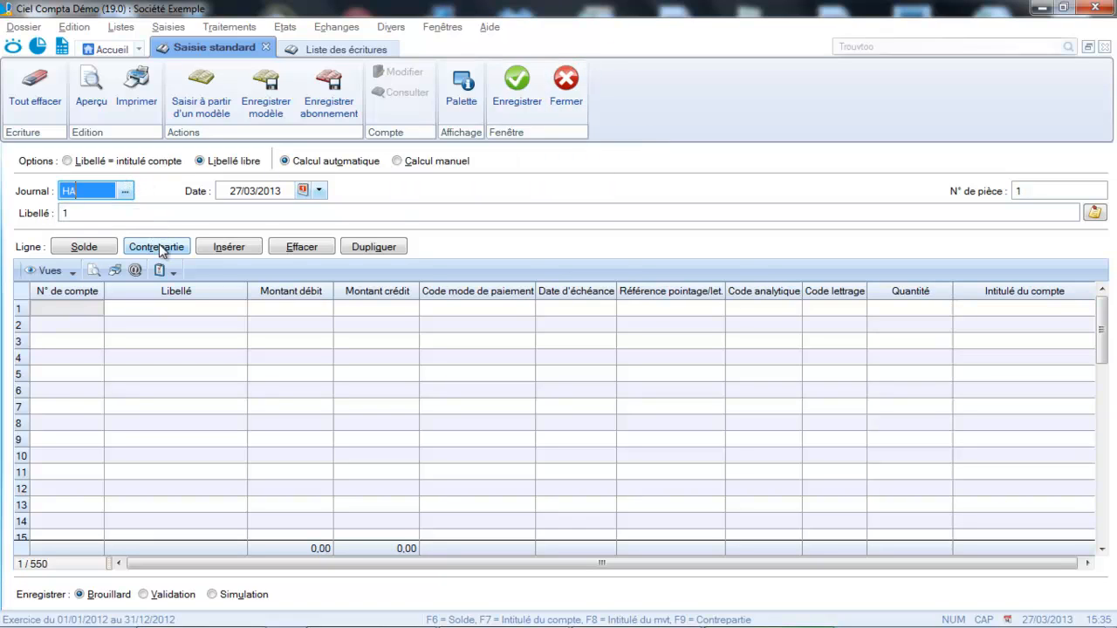
{"action": "left_click", "coordinate": [125, 192]}
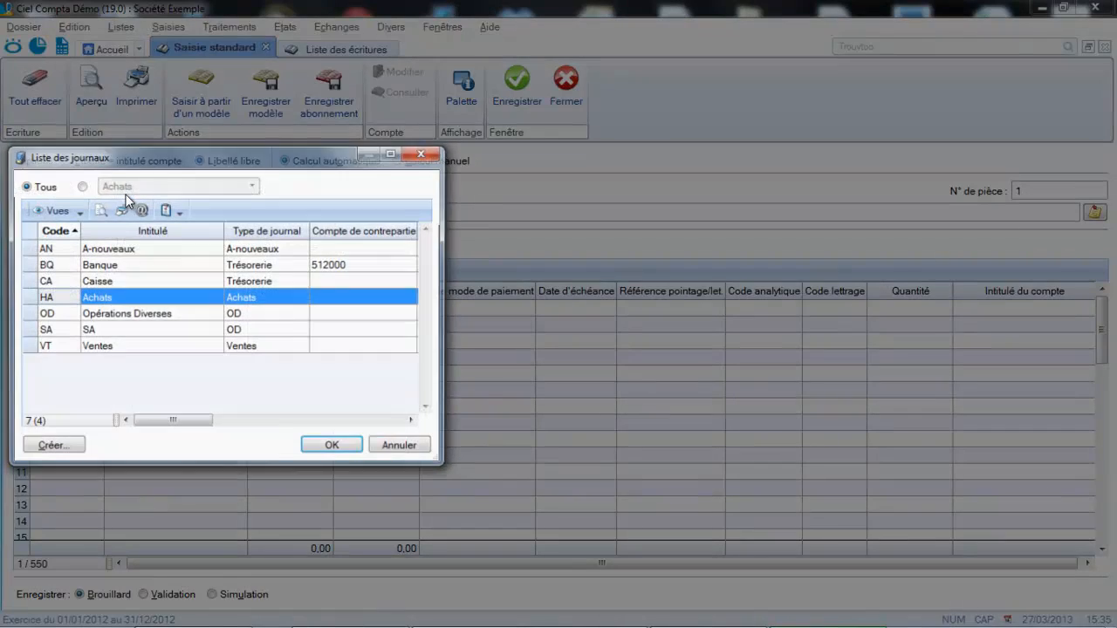
{"action": "double_click", "coordinate": [88, 267]}
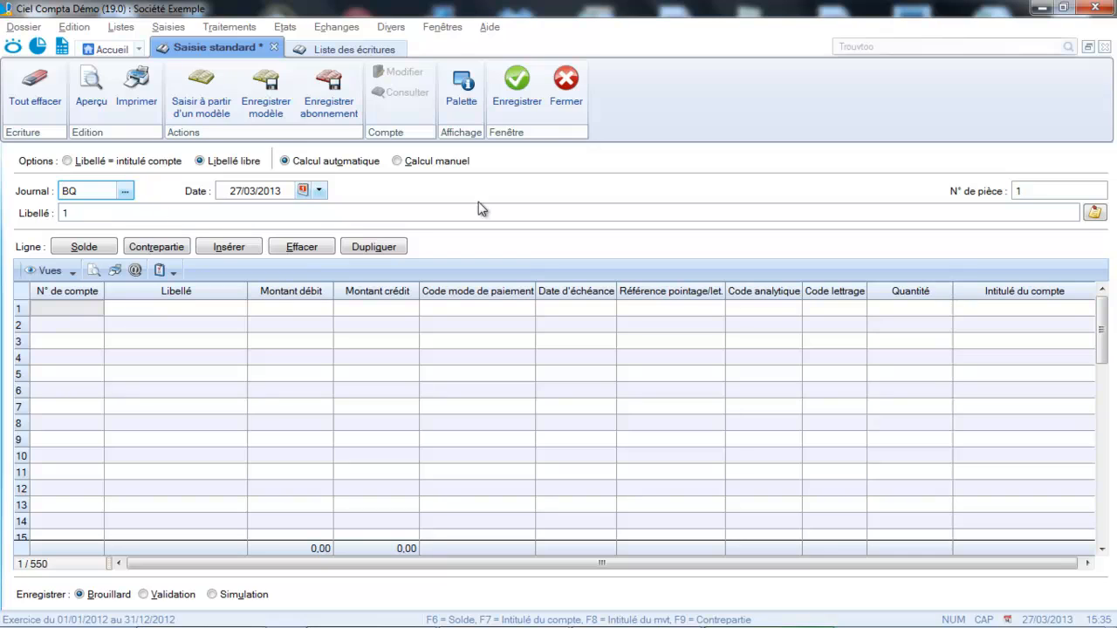
- Set the new bank entry's piece number to 106 and its label to REGLEMENT FRANCE TELECOM
{"action": "left_click", "coordinate": [1052, 190]}
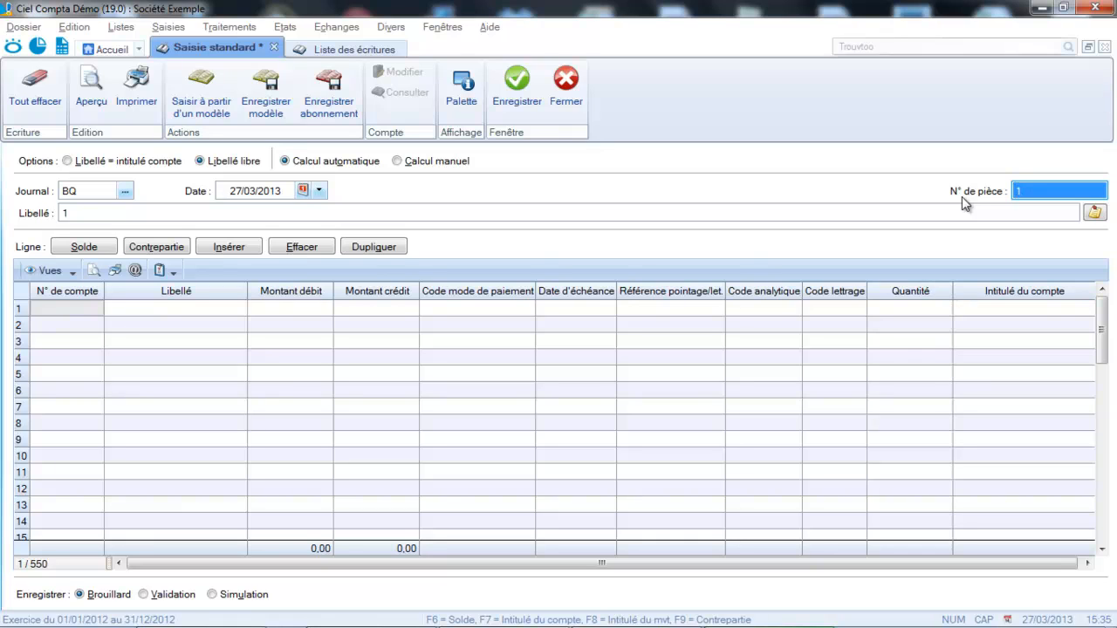
{"action": "type", "text": "106"}
{"action": "key", "text": "Tab"}
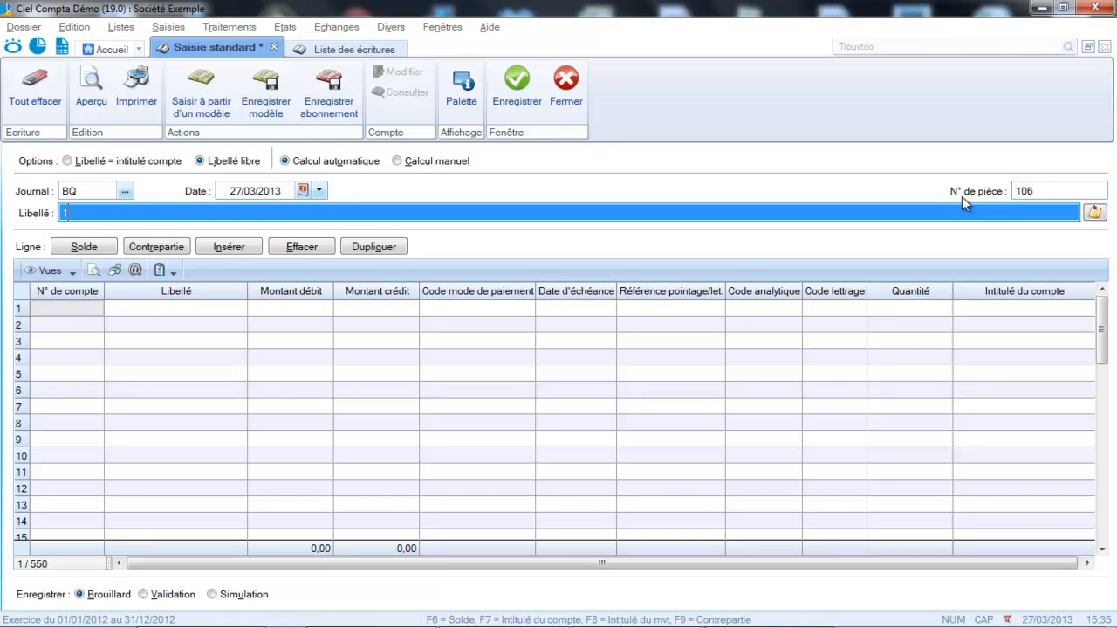
{"action": "type", "text": "REGLEMENT F"}
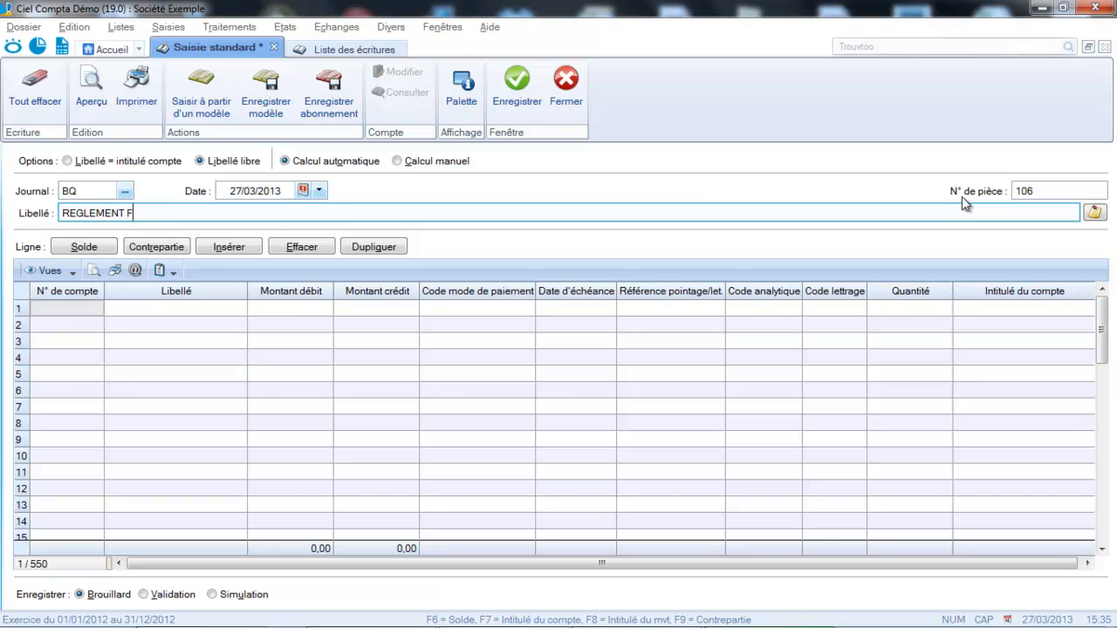
{"action": "type", "text": "RANCE TELECO"}
{"action": "type", "text": "M"}
{"action": "key", "text": "Tab"}
- Enter account 401000 (Fournisseurs divers) on line 1 with a debit of 60 and generate its counterpart line
{"action": "type", "text": "401"}
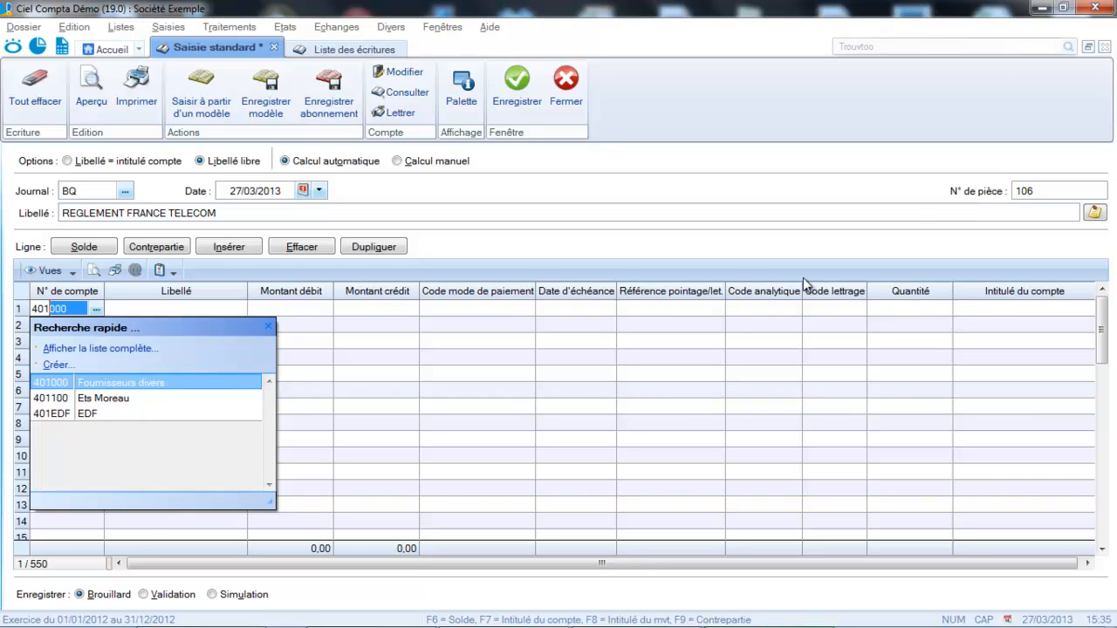
{"action": "left_click", "coordinate": [188, 385]}
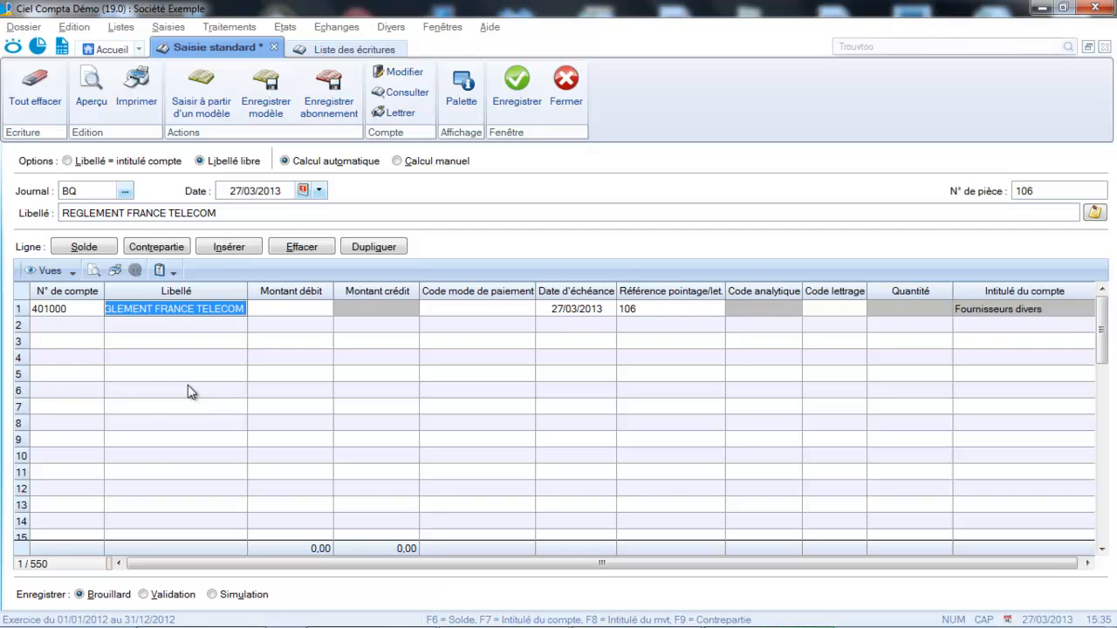
{"action": "key", "text": "Tab"}
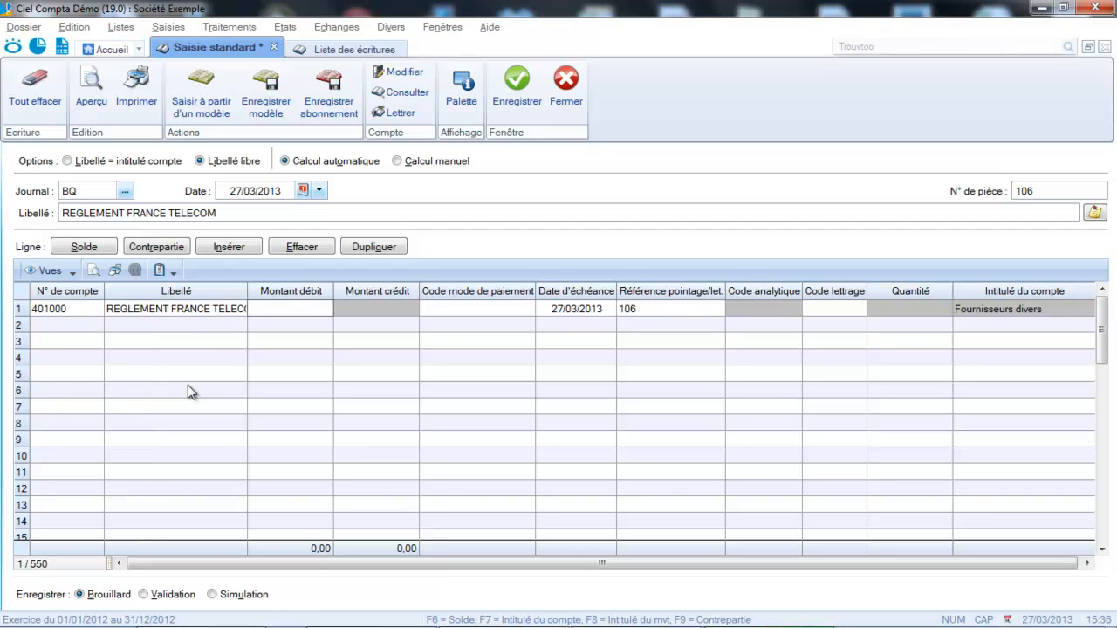
{"action": "type", "text": "60"}
{"action": "key", "text": "Tab"}
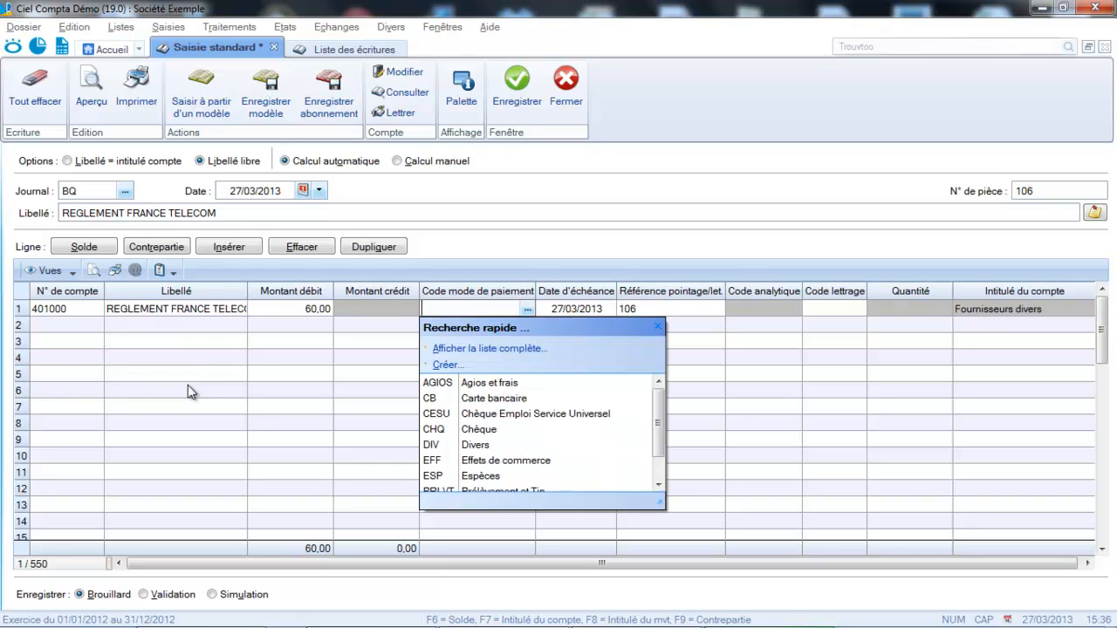
{"action": "left_click", "coordinate": [159, 248]}
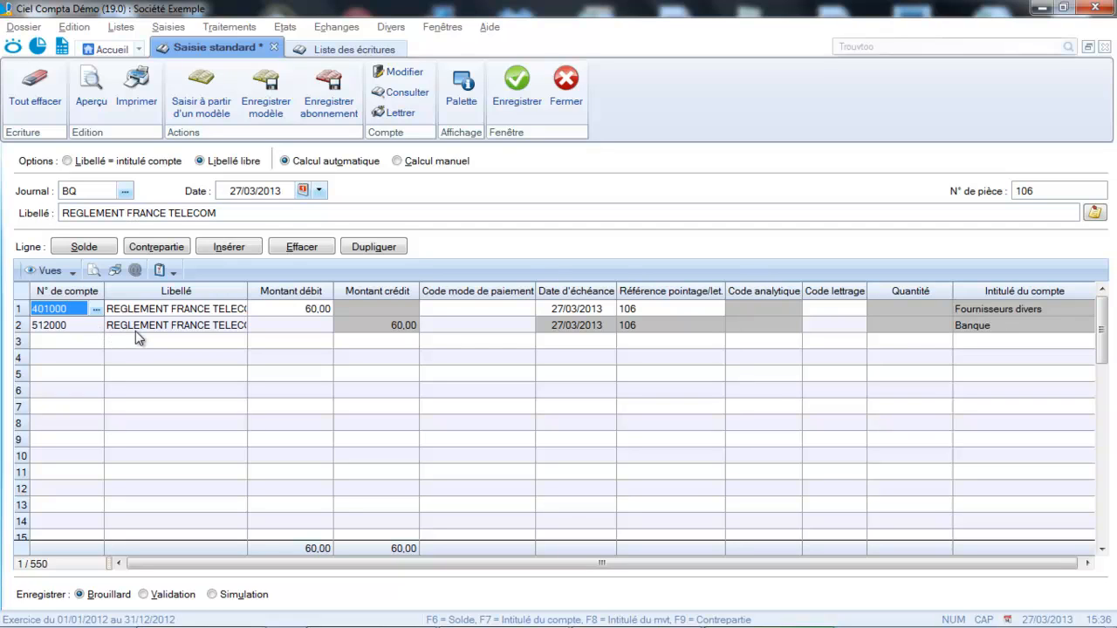
- Save the France Telecom payment entry and close the standard entry form
{"action": "left_click", "coordinate": [519, 103]}
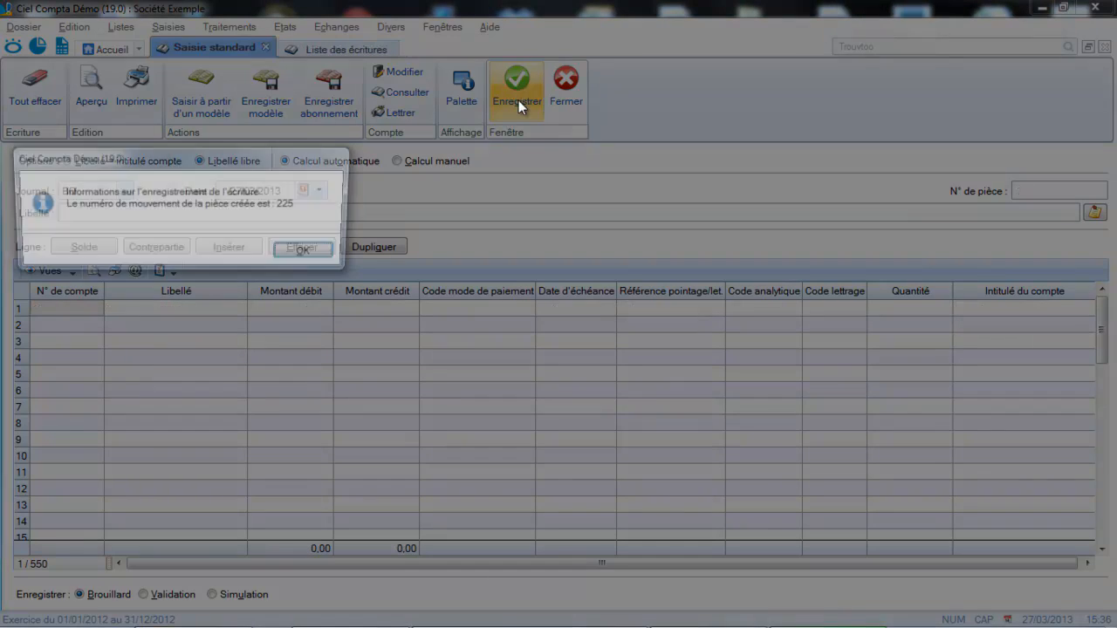
{"action": "left_click", "coordinate": [298, 259]}
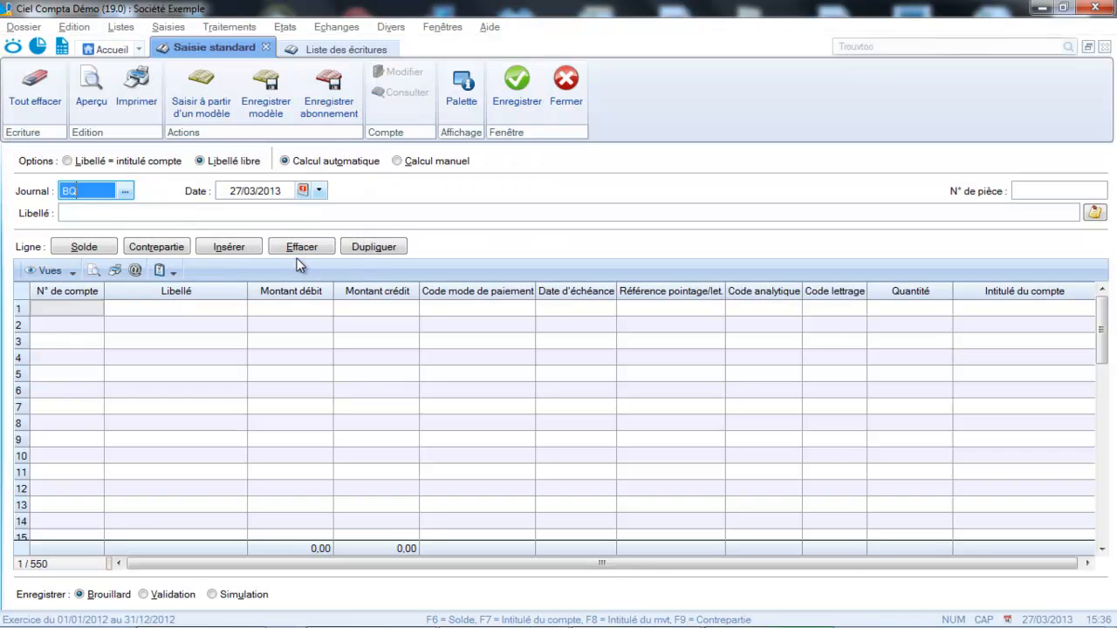
{"action": "left_click", "coordinate": [566, 98]}
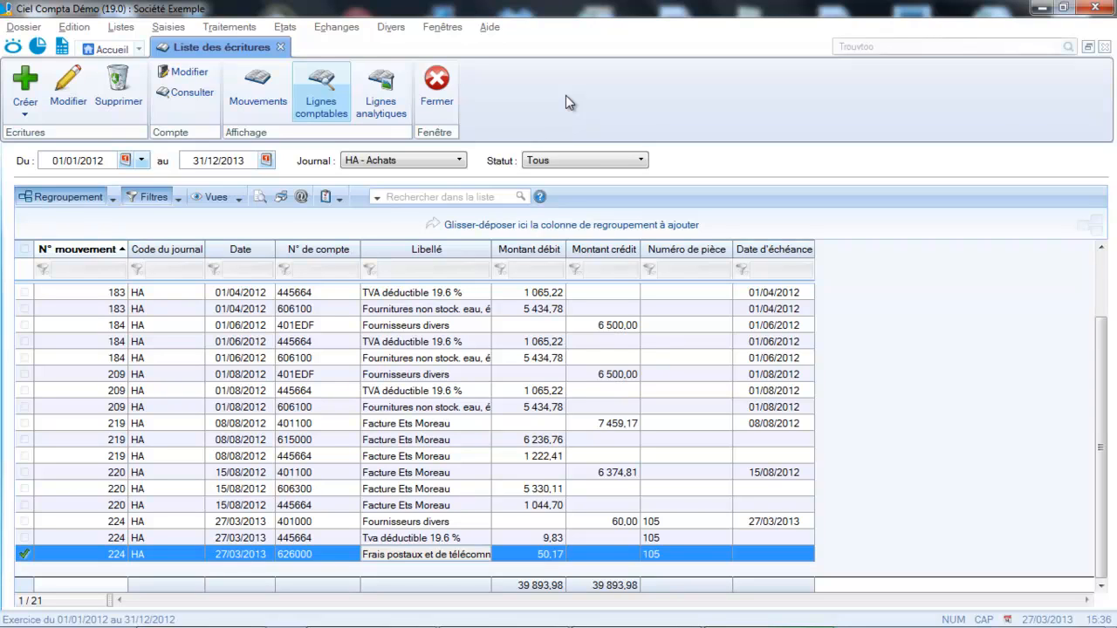